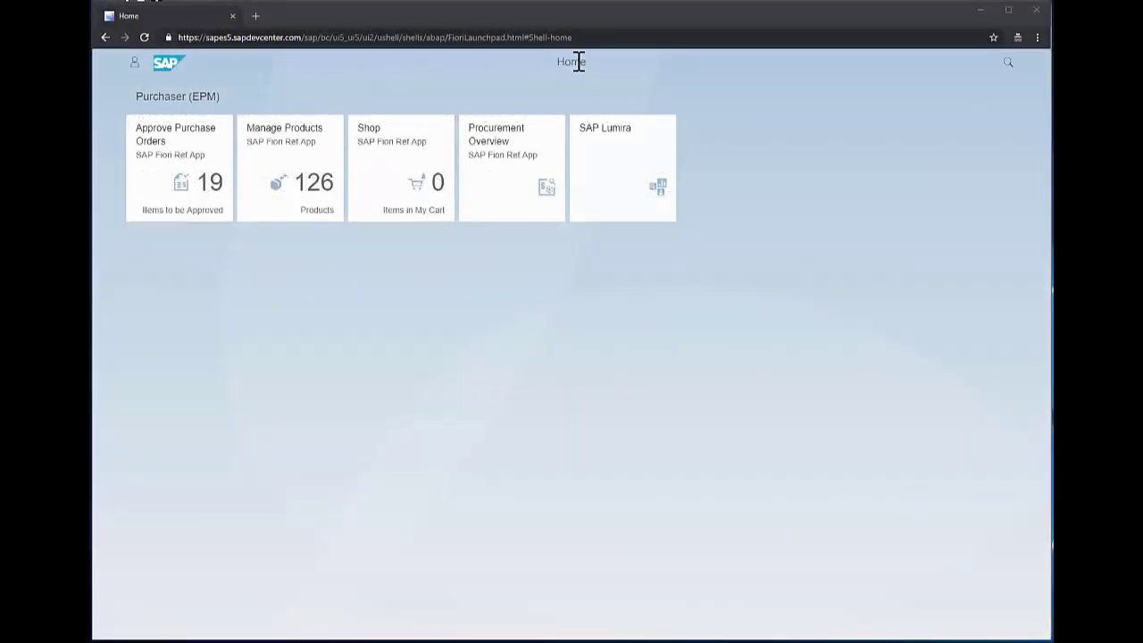
Open the Manage Products app and list all 126 products.
left_click(134, 63)
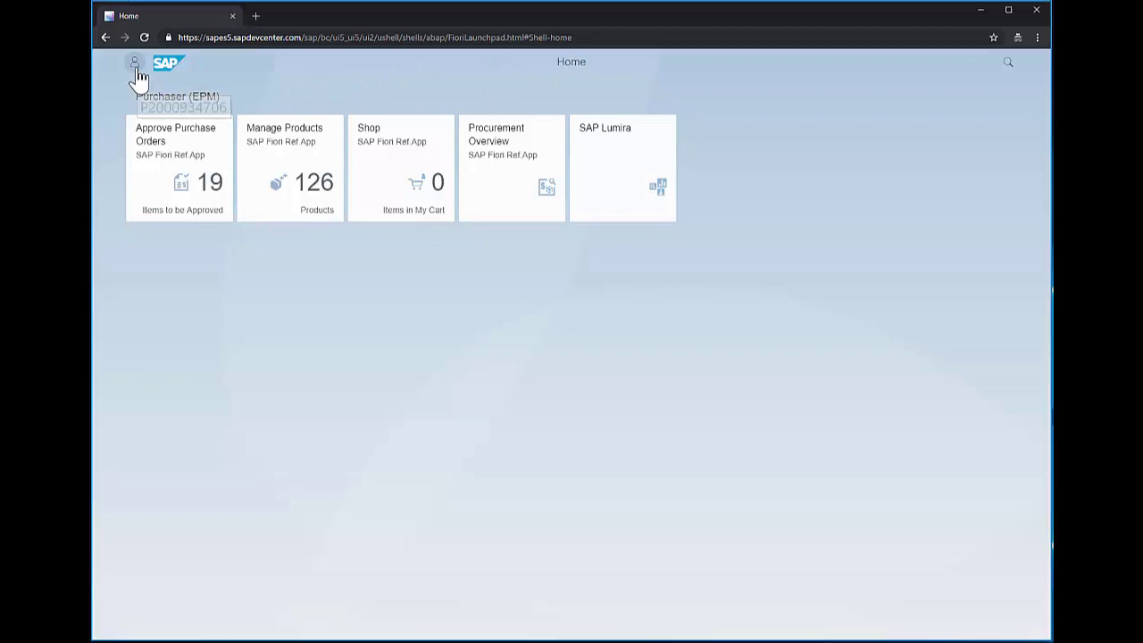
left_click(135, 70)
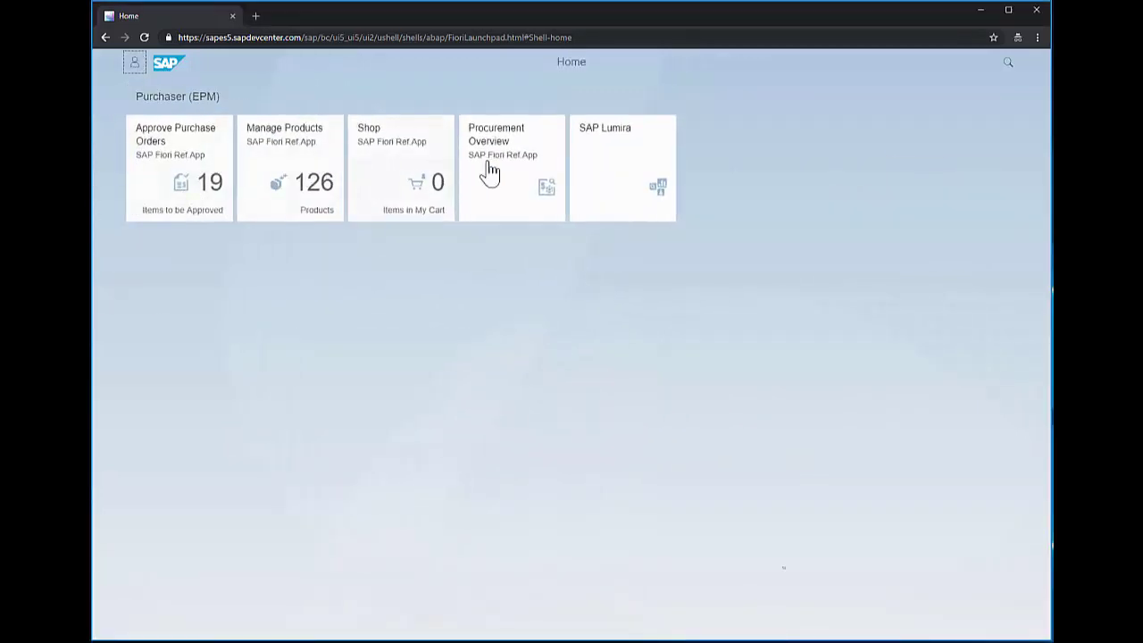
left_click(302, 182)
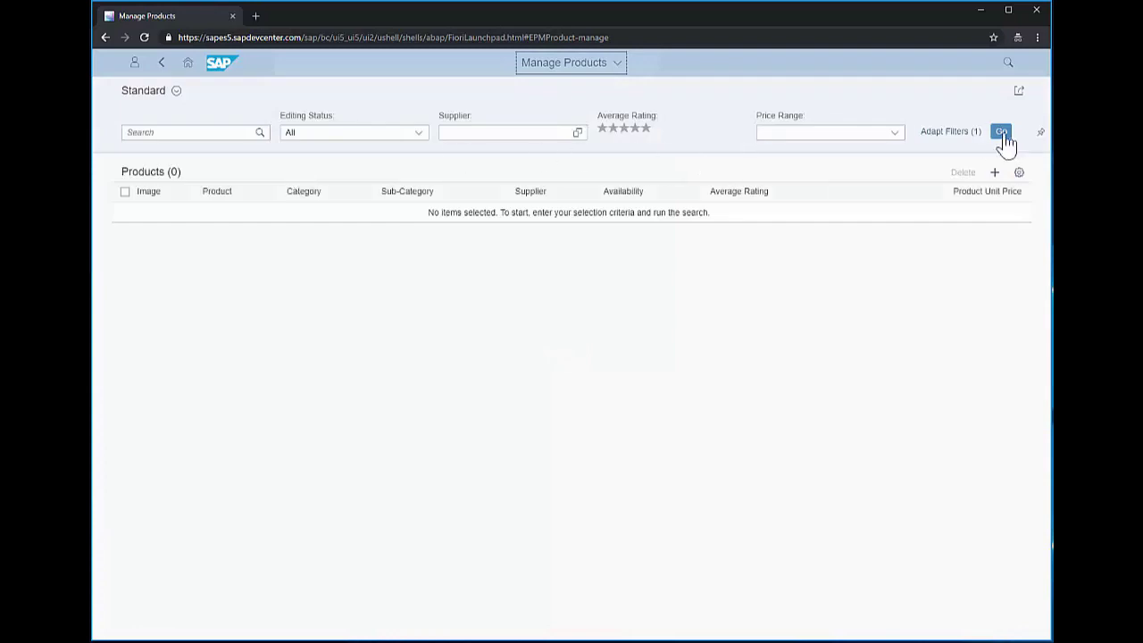
left_click(1001, 132)
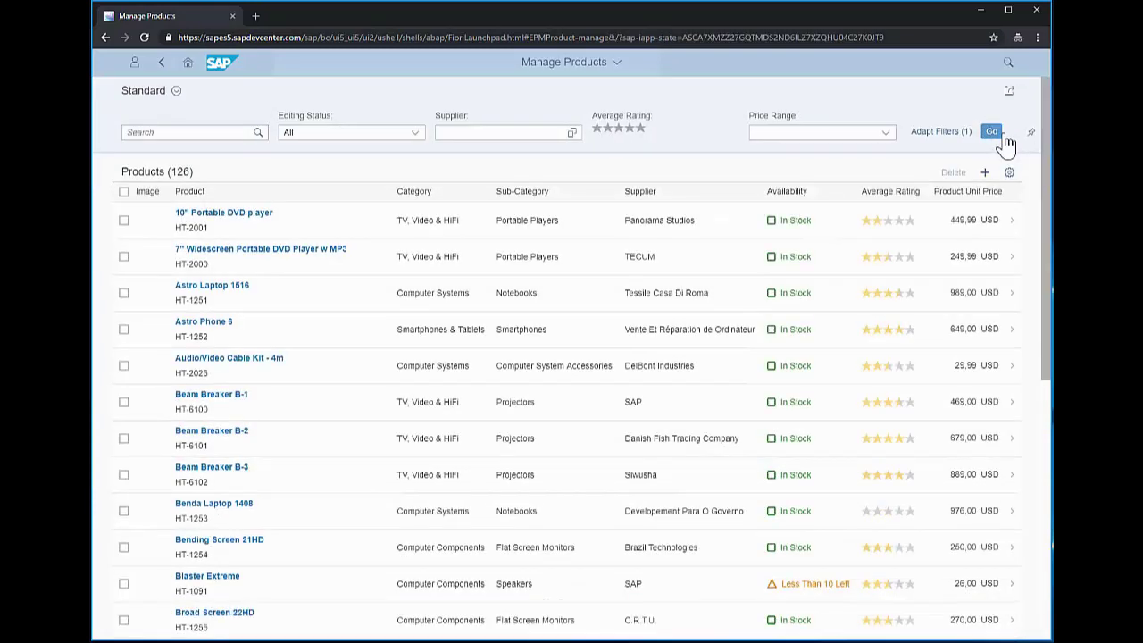
View the 10" Portable DVD player's details, then return to the product list.
scroll(470, 329, "down", 3)
scroll(471, 329, "down", 3)
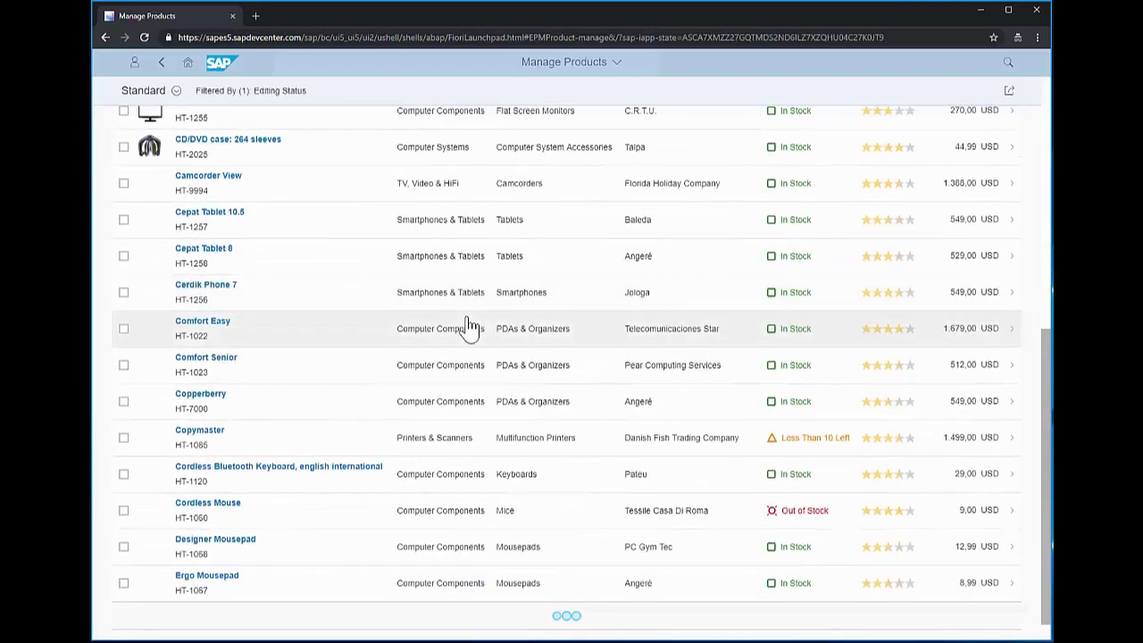
scroll(462, 329, "up", 5)
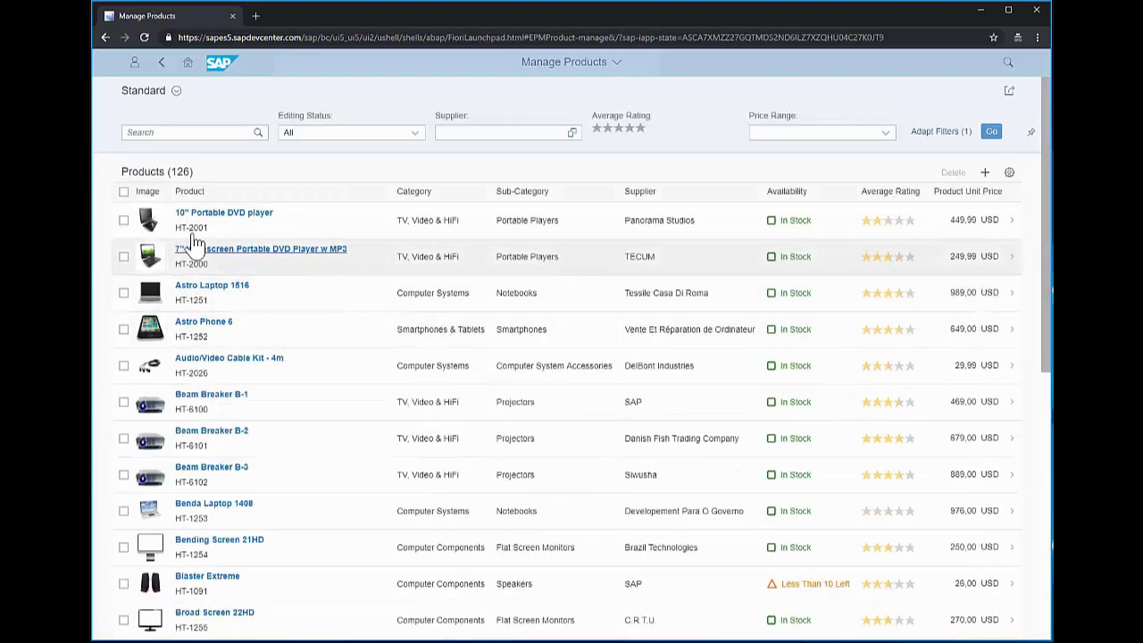
left_click(229, 220)
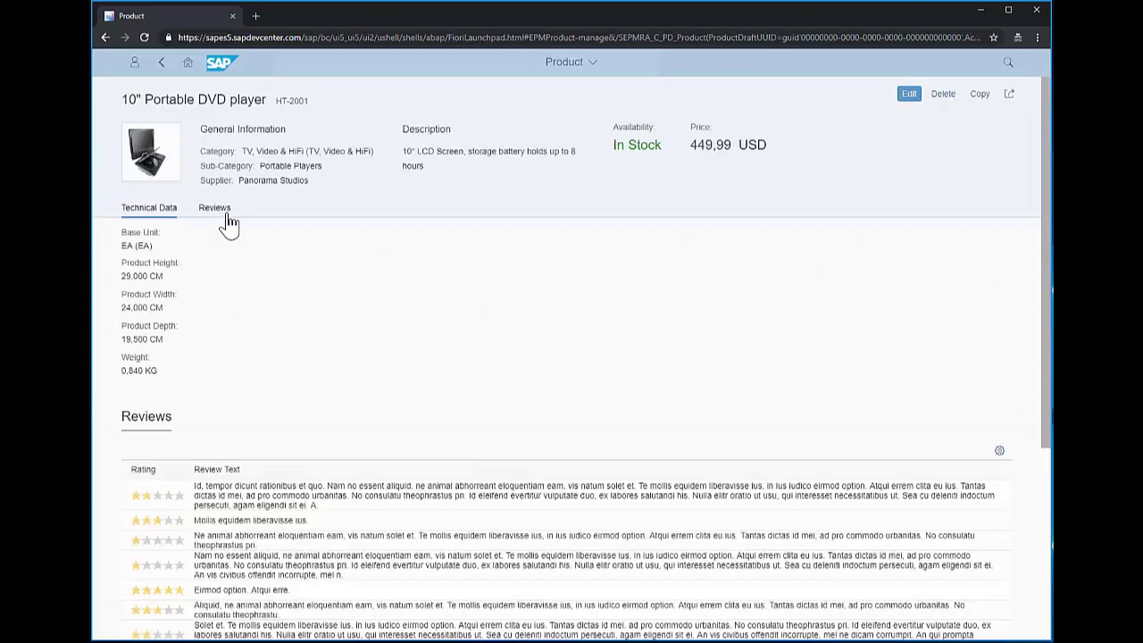
left_click(162, 64)
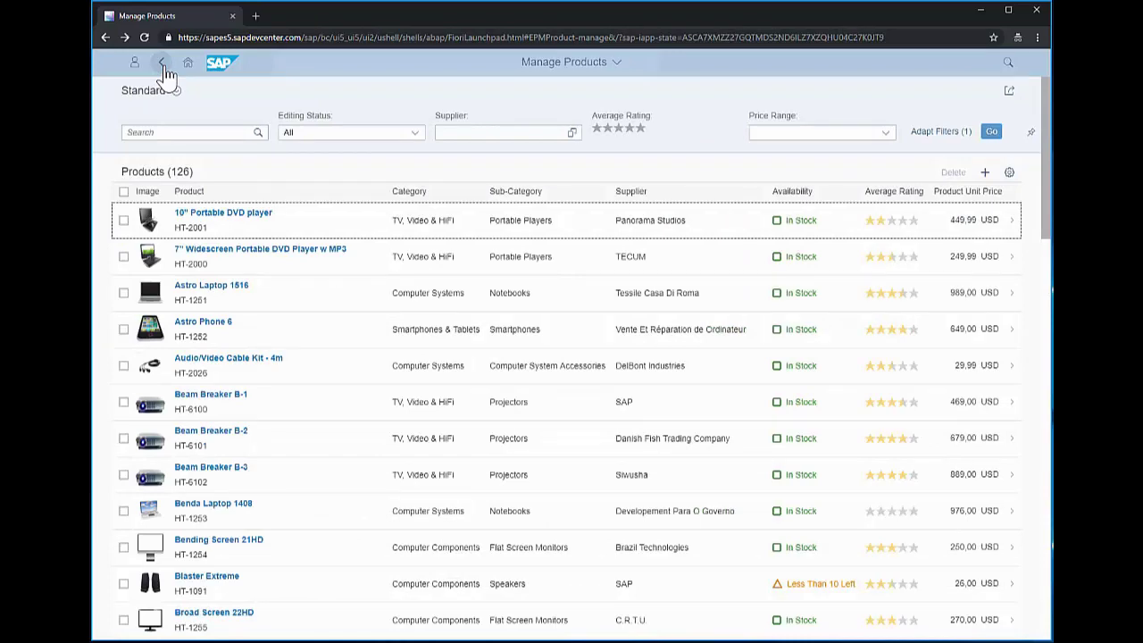
Record the page's network requests in DevTools and filter them by $batch.
key("F12")
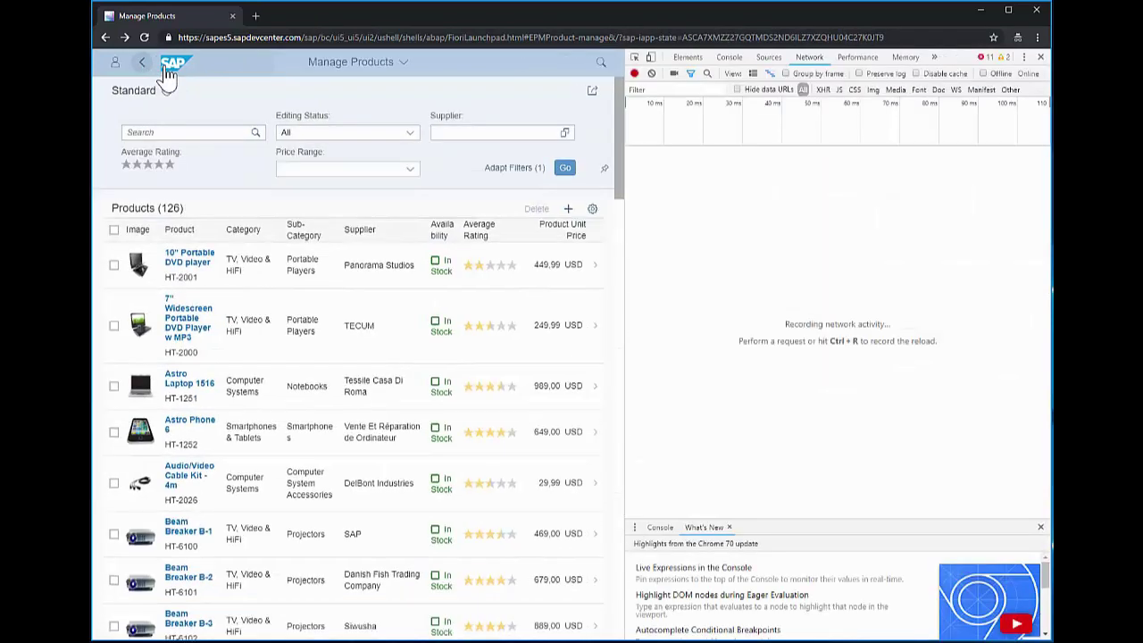
left_click(143, 38)
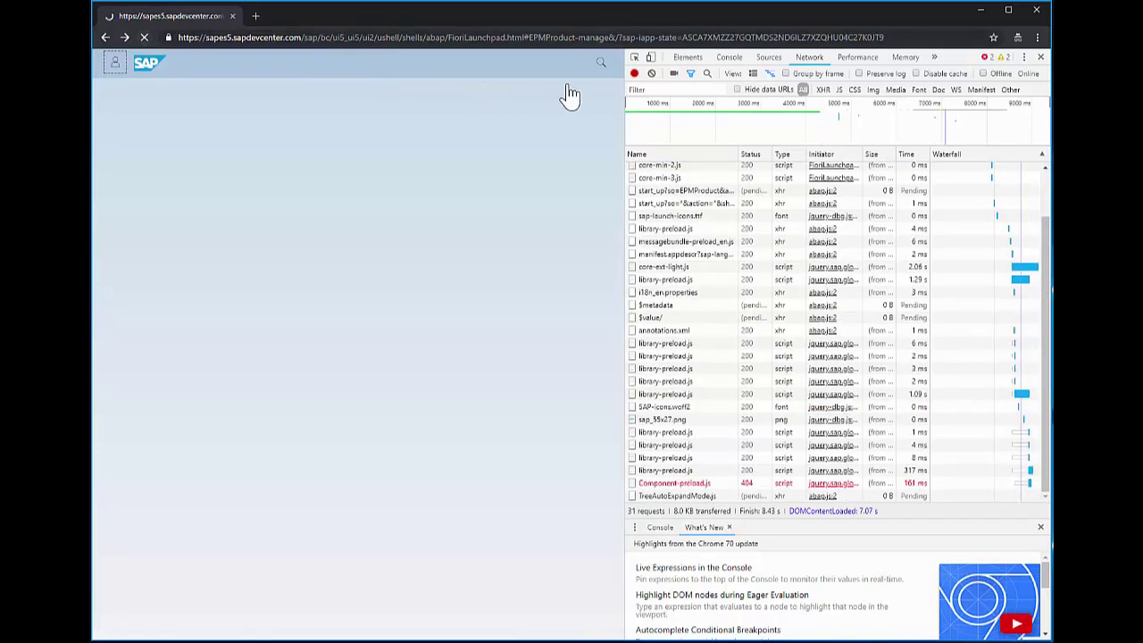
left_click(646, 90)
type("$batch")
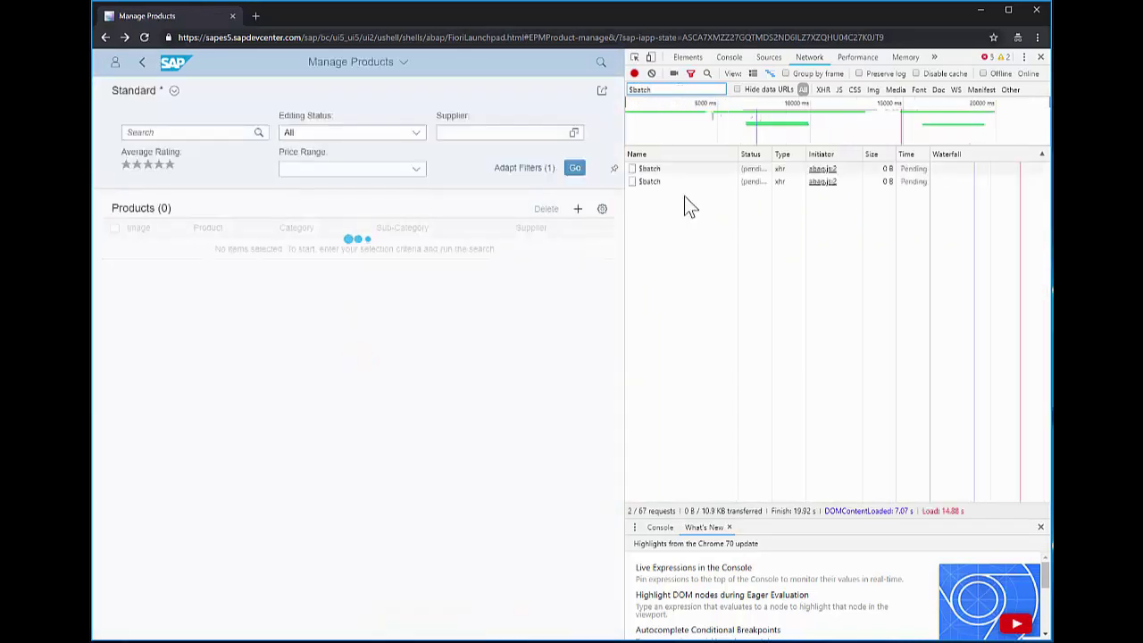
Select and copy the first $batch request's OData service Request URL.
left_click(652, 169)
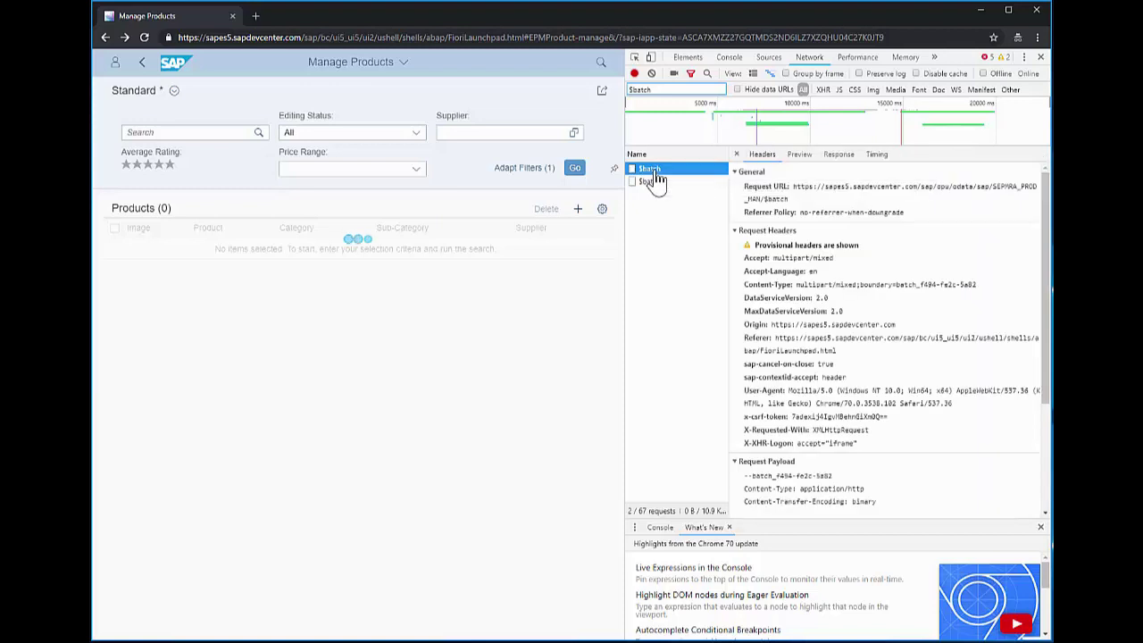
triple_click(795, 196)
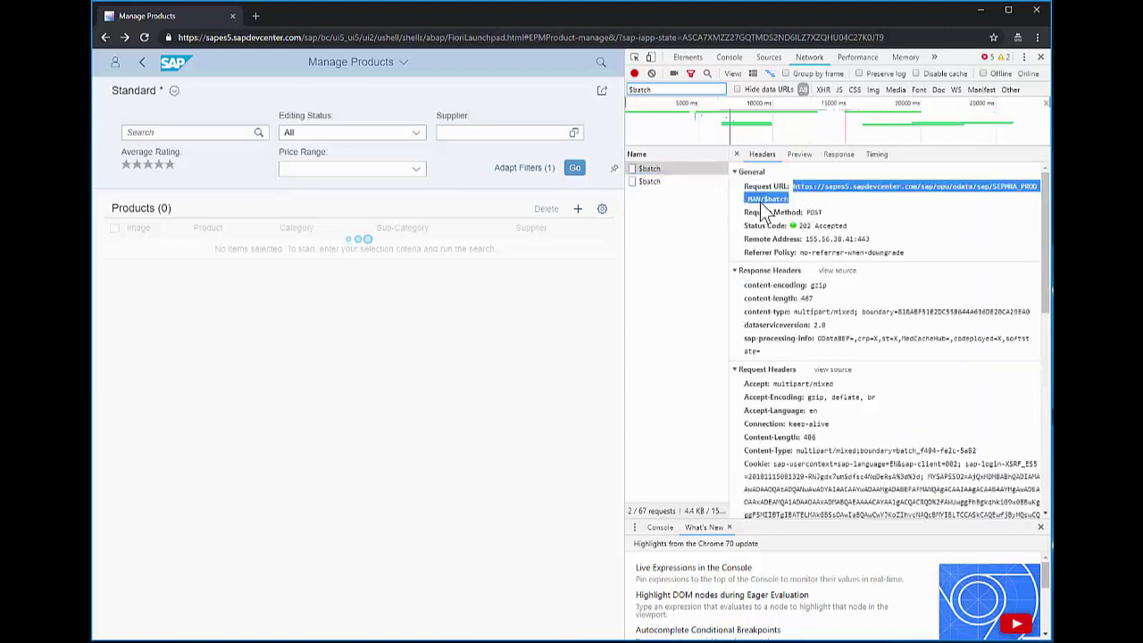
left_click(766, 204)
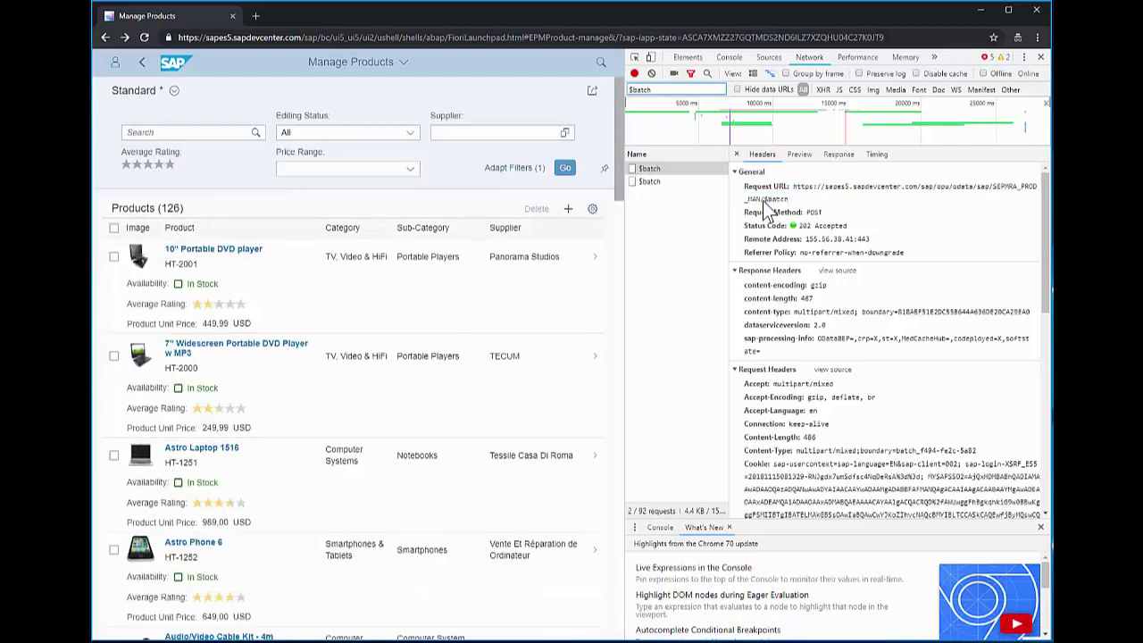
triple_click(767, 204)
key("ctrl+c")
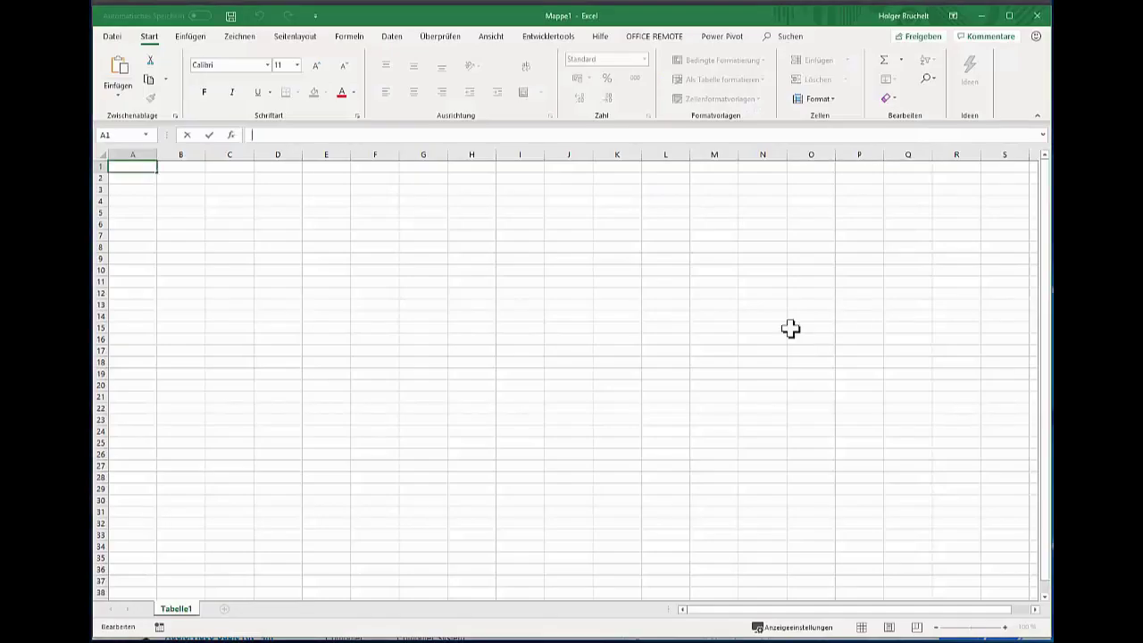
Start an OData-Datenfeed import at cell B2 using the copied service URL.
left_click(392, 38)
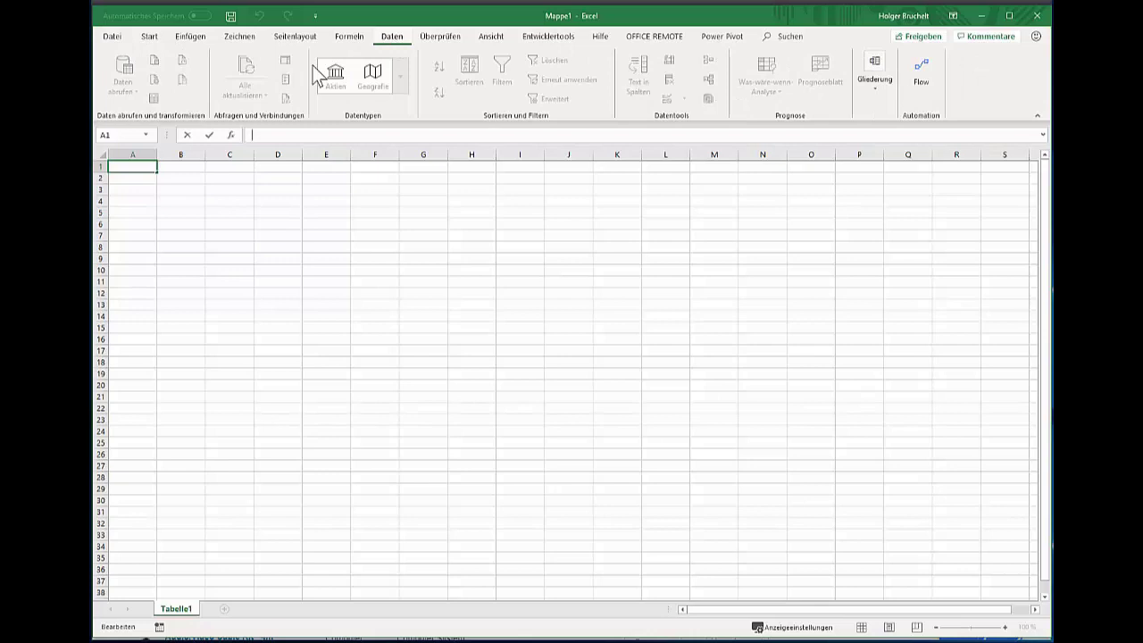
left_click(185, 177)
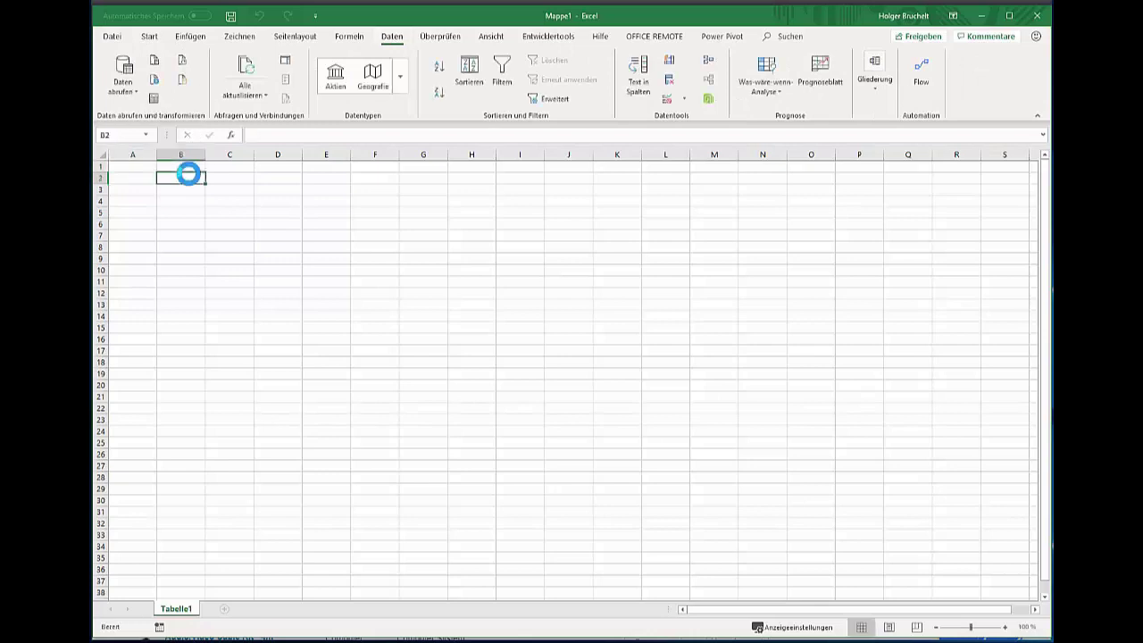
left_click(136, 98)
mouse_move(170, 225)
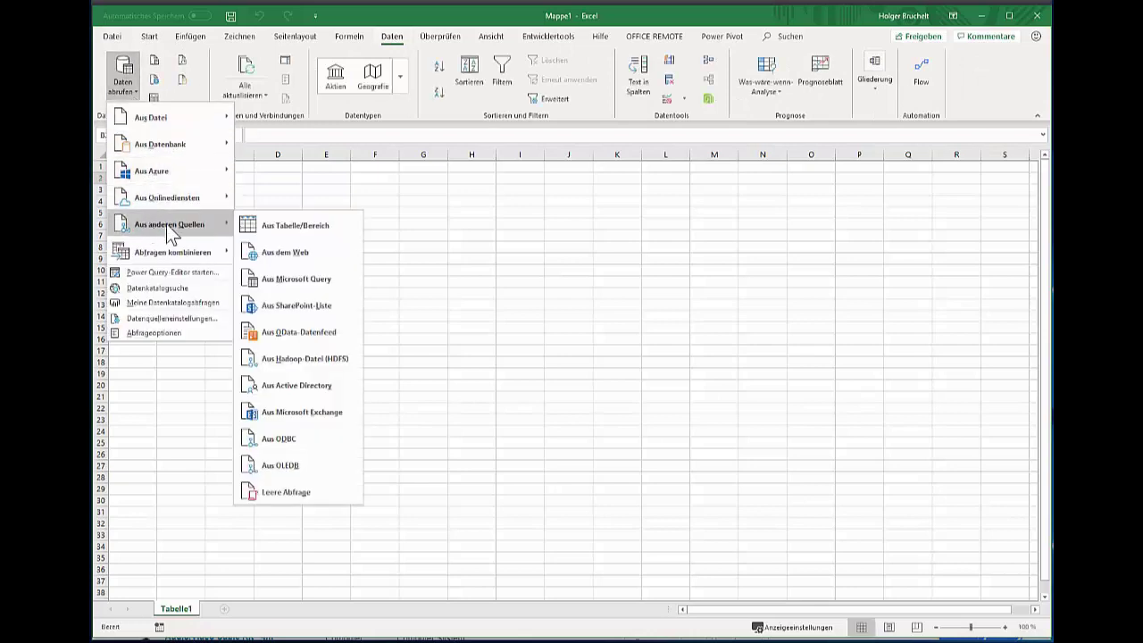
left_click(319, 334)
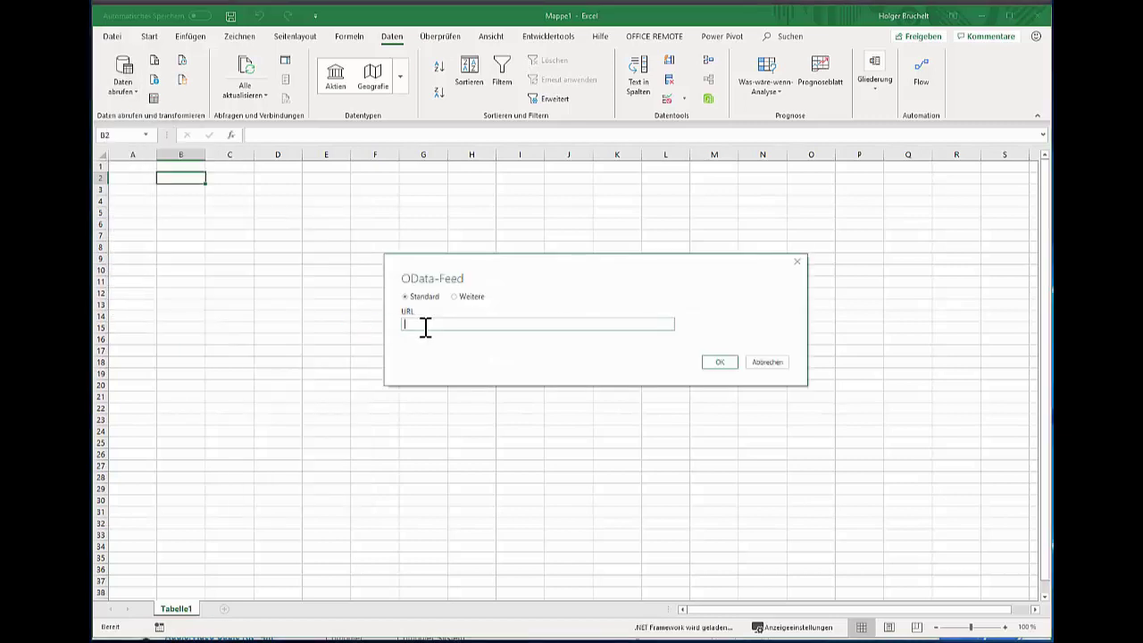
key("ctrl+v")
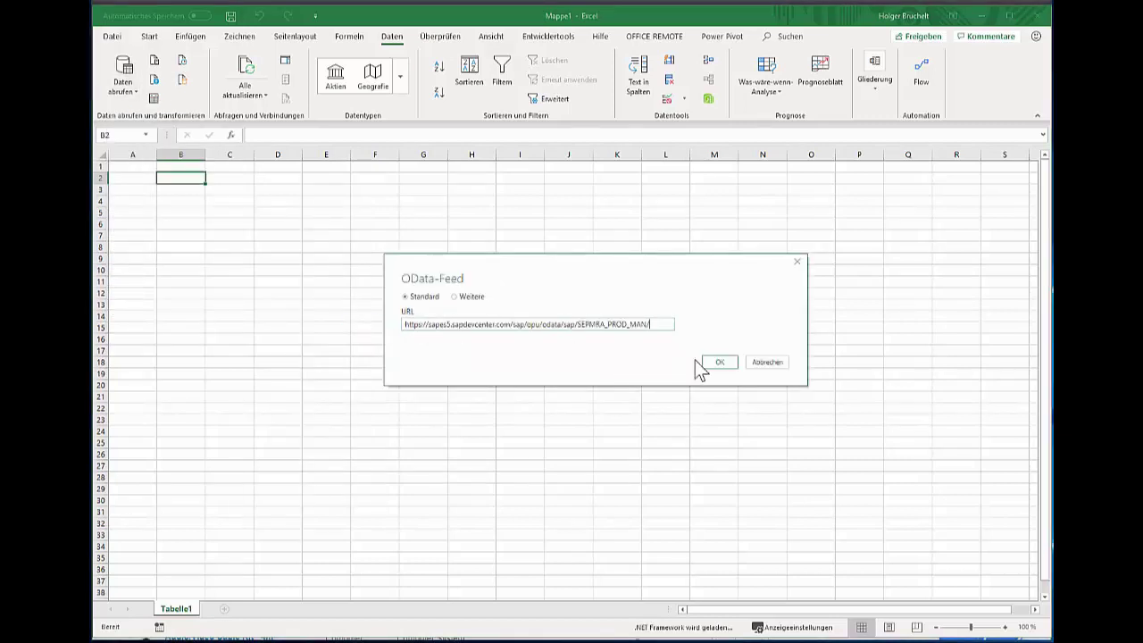
left_click(720, 362)
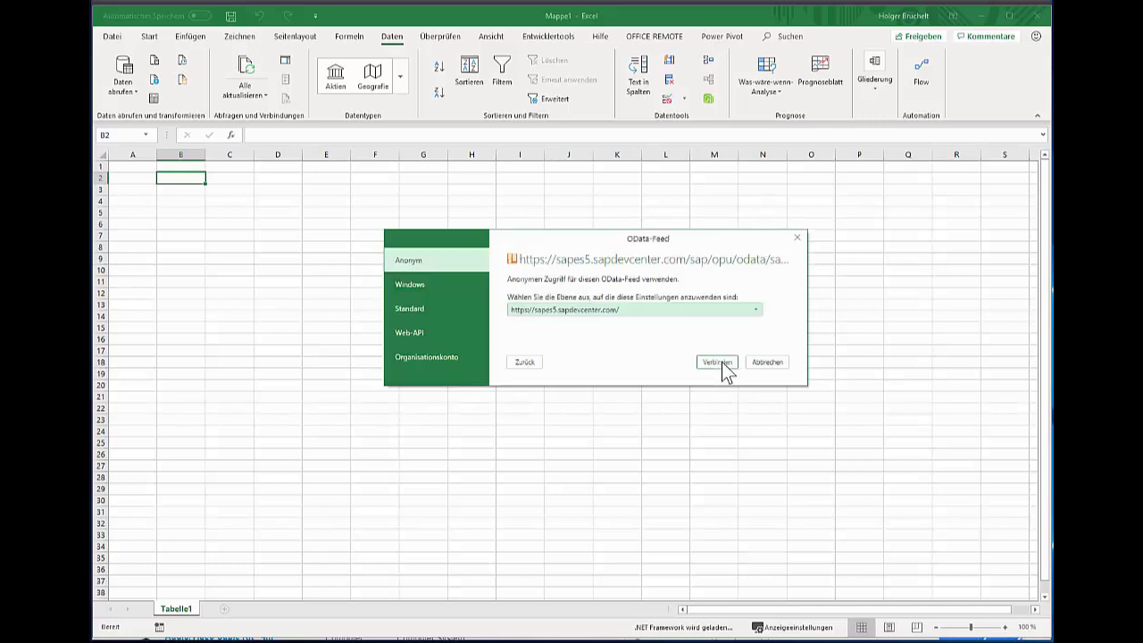
Connect to the feed with Standard username and password credentials.
left_click(439, 319)
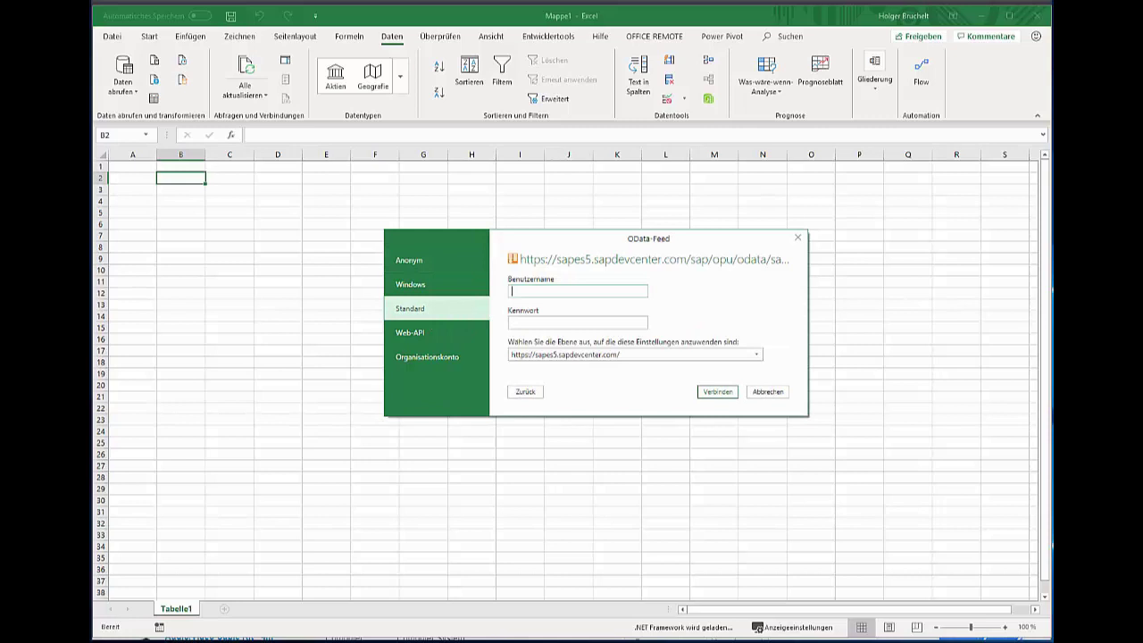
type("p2000934708***")
type("******")
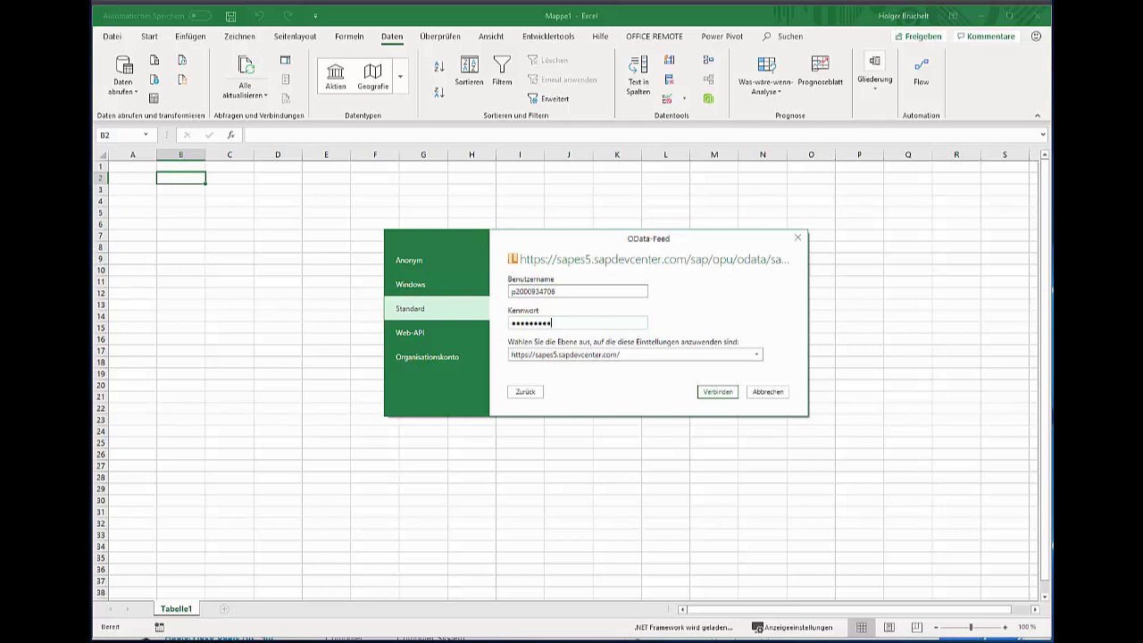
left_click(715, 391)
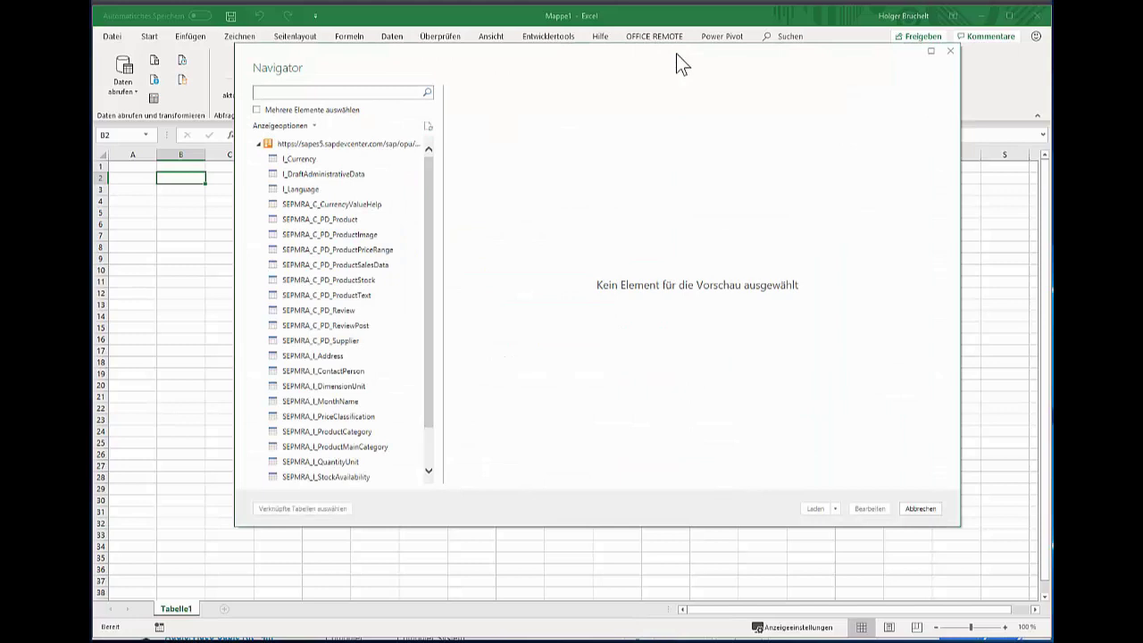
Preview SEPMRA_C_PD_Product in Navigator and open it in Power Query Editor via Bearbeiten.
left_click(321, 221)
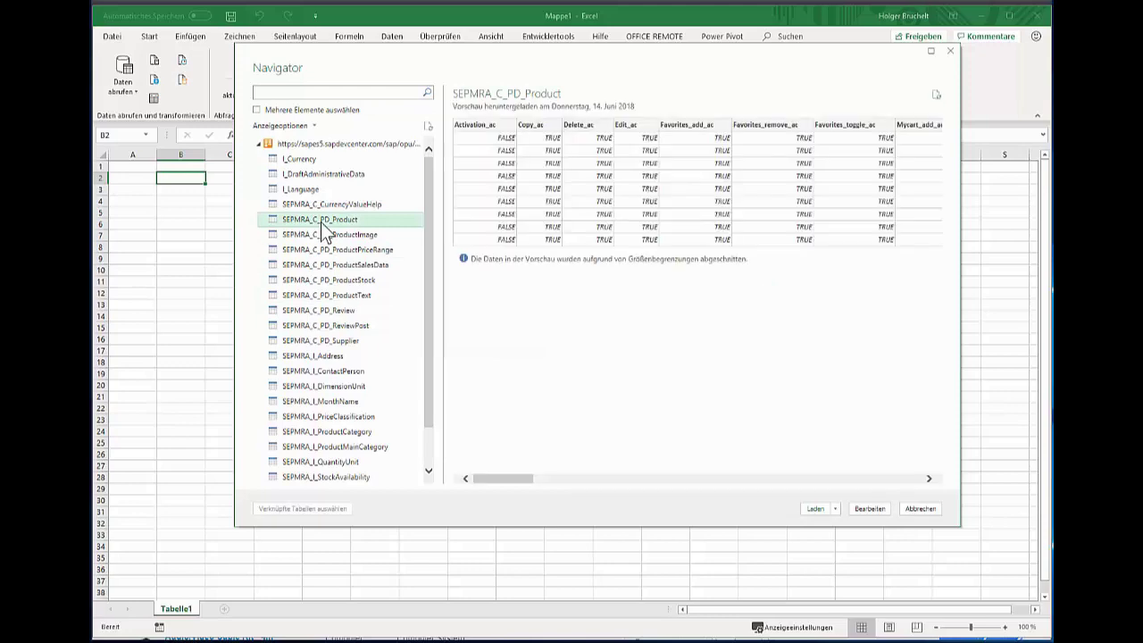
left_click_drag(524, 479, 684, 479)
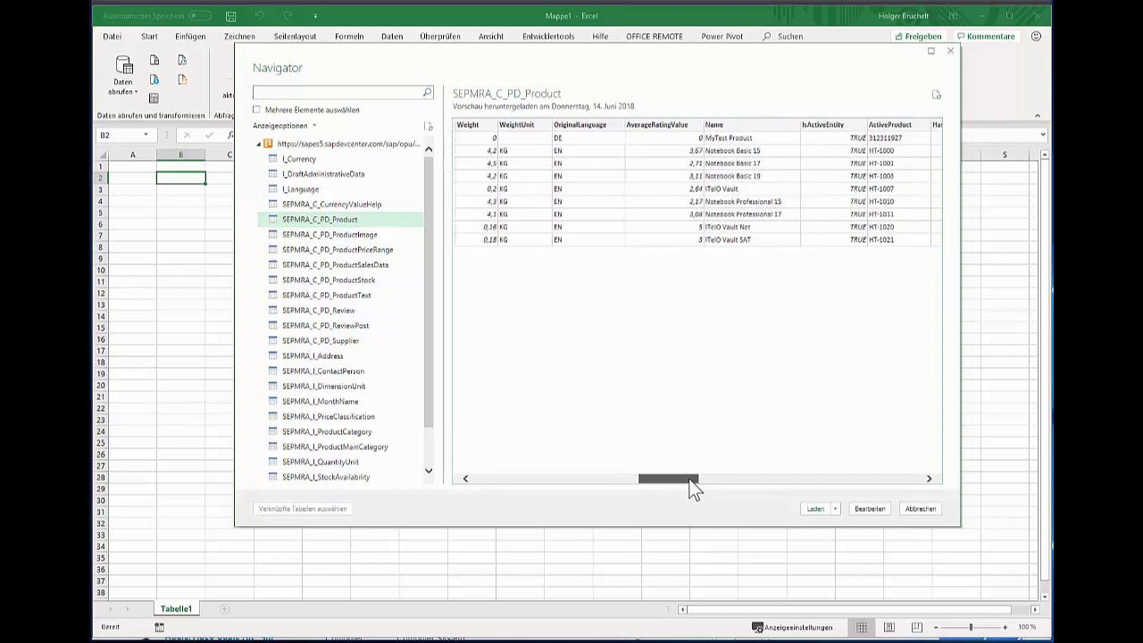
left_click_drag(691, 479, 701, 479)
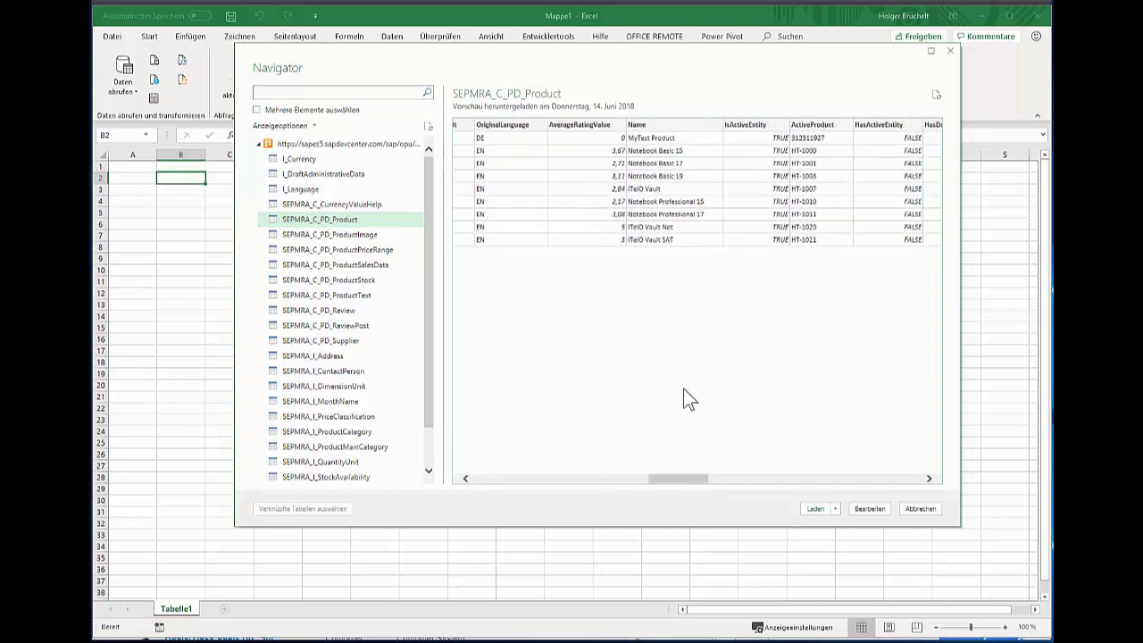
left_click(869, 507)
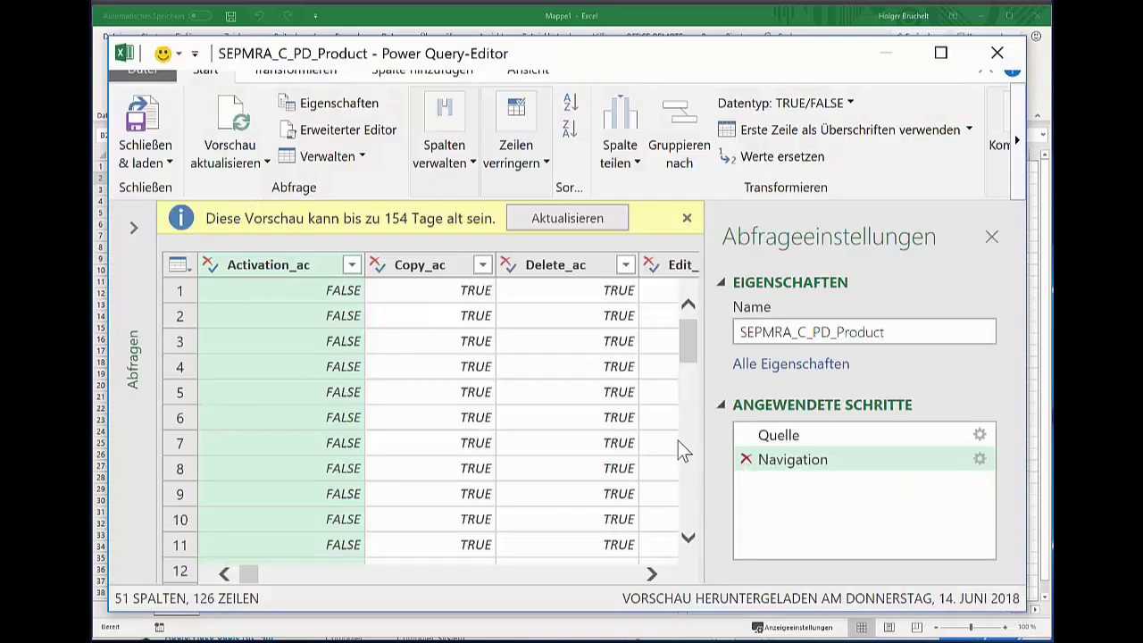
Look at the data type choices for Activation_ac, then dismiss them.
left_click(208, 266)
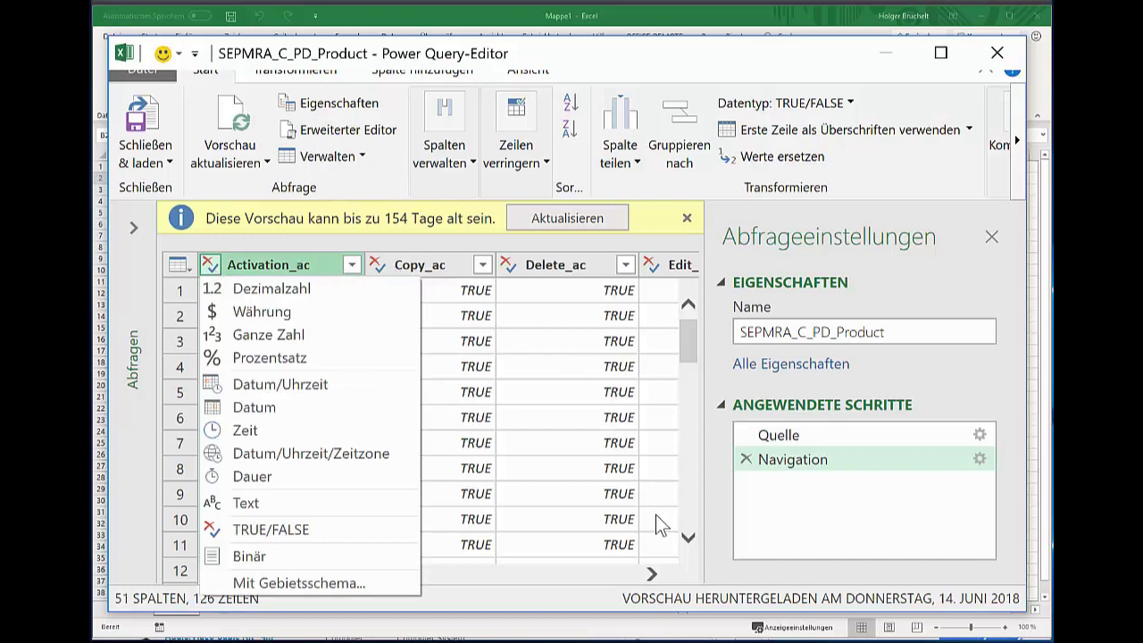
left_click(652, 573)
left_click(652, 573)
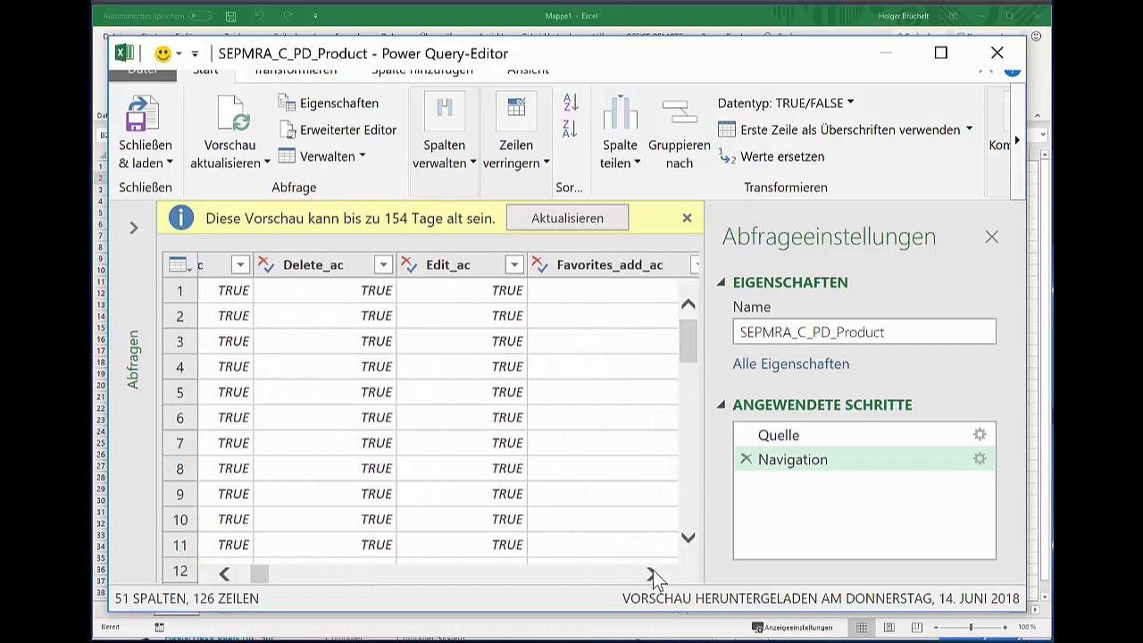
left_click(653, 573)
left_click(653, 574)
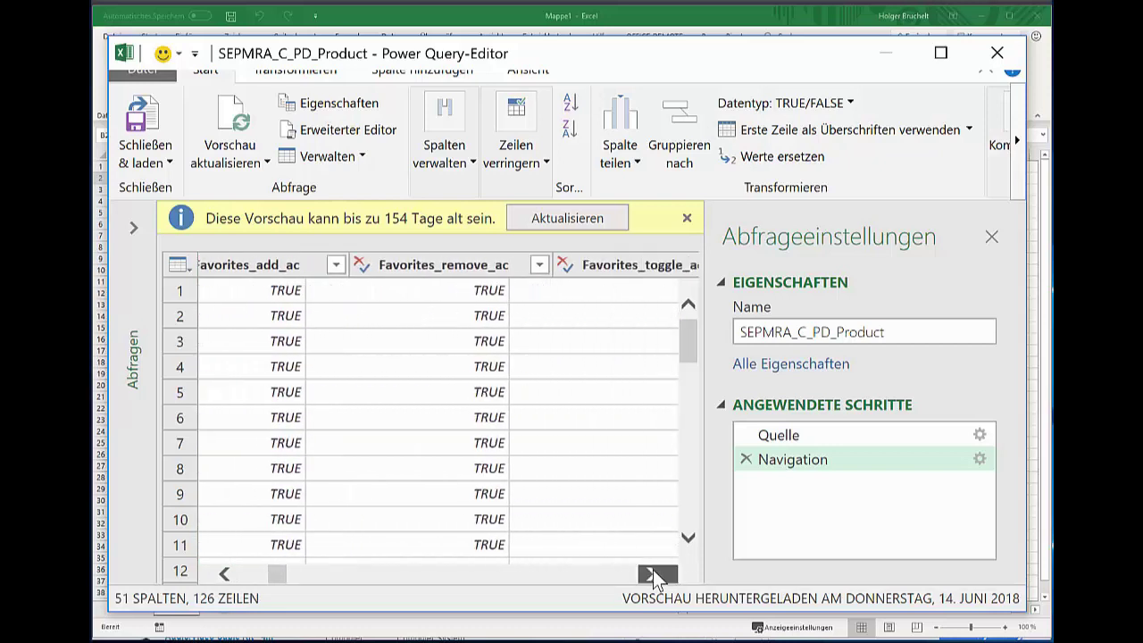
left_click(653, 574)
left_click(653, 573)
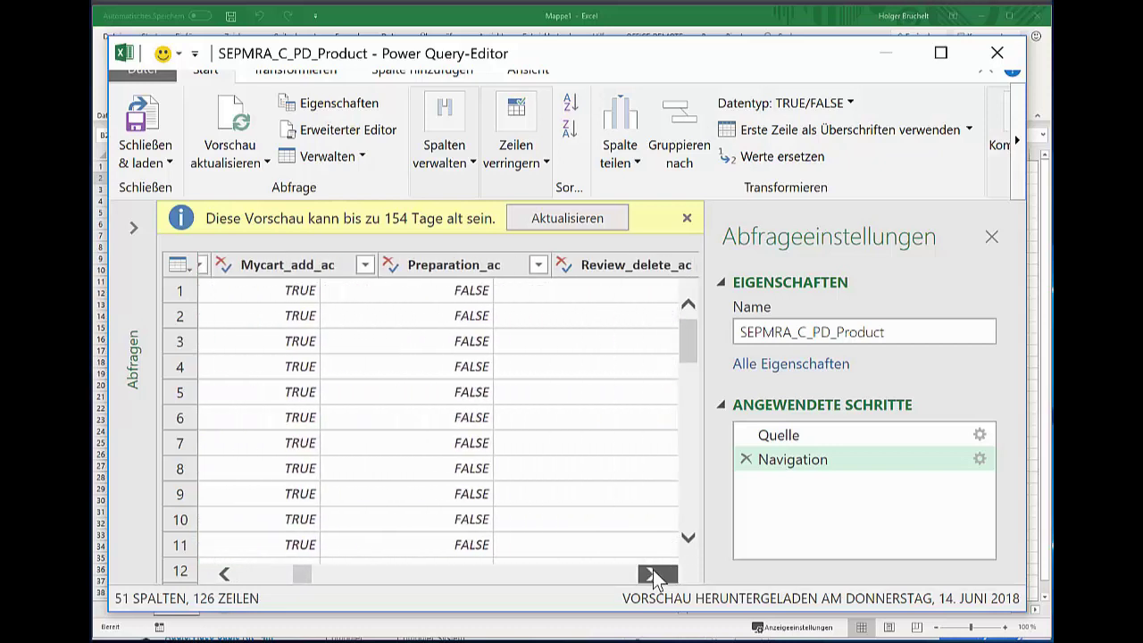
left_click(653, 573)
left_click(653, 574)
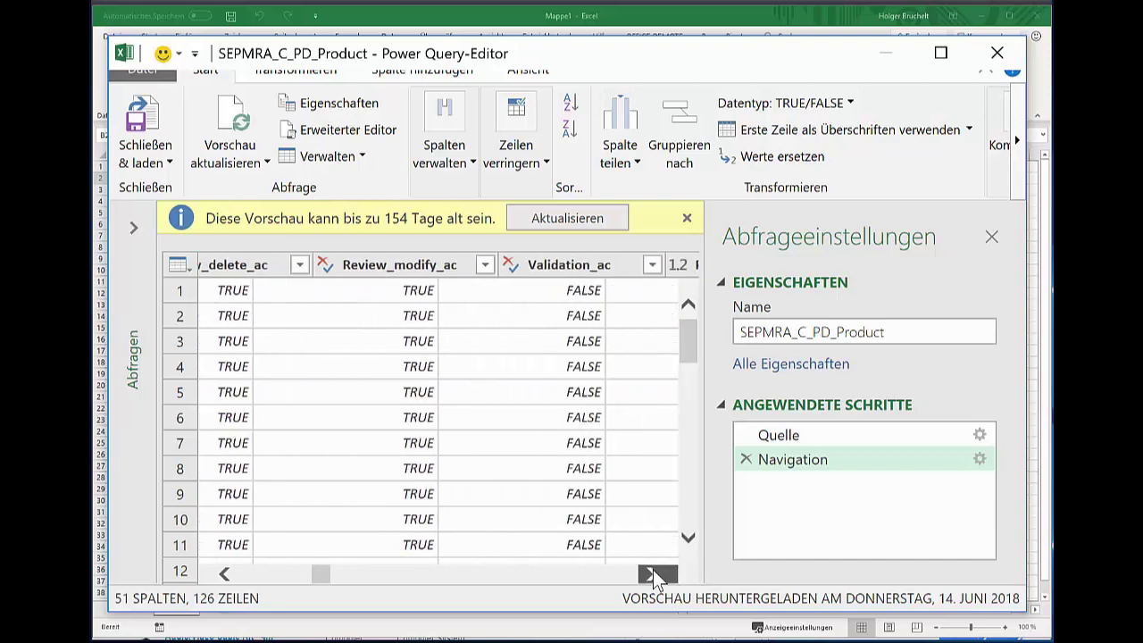
left_click(653, 573)
Remove the Product_fc through ProductDraftUUID columns with Spalten entfernen.
left_click(517, 269, "shift")
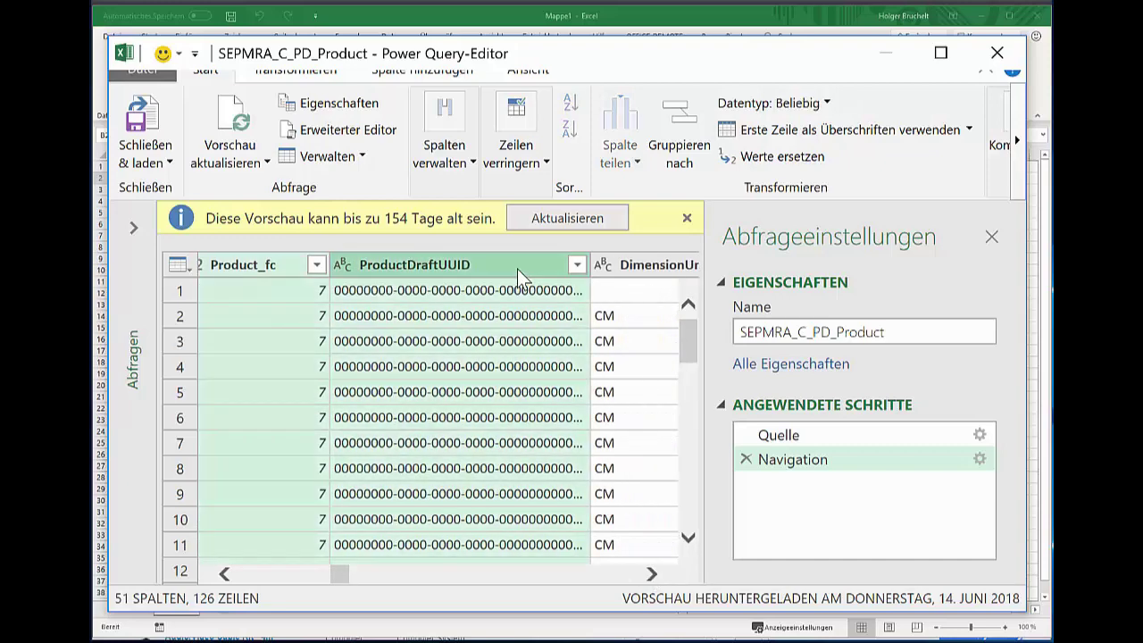
right_click(517, 269)
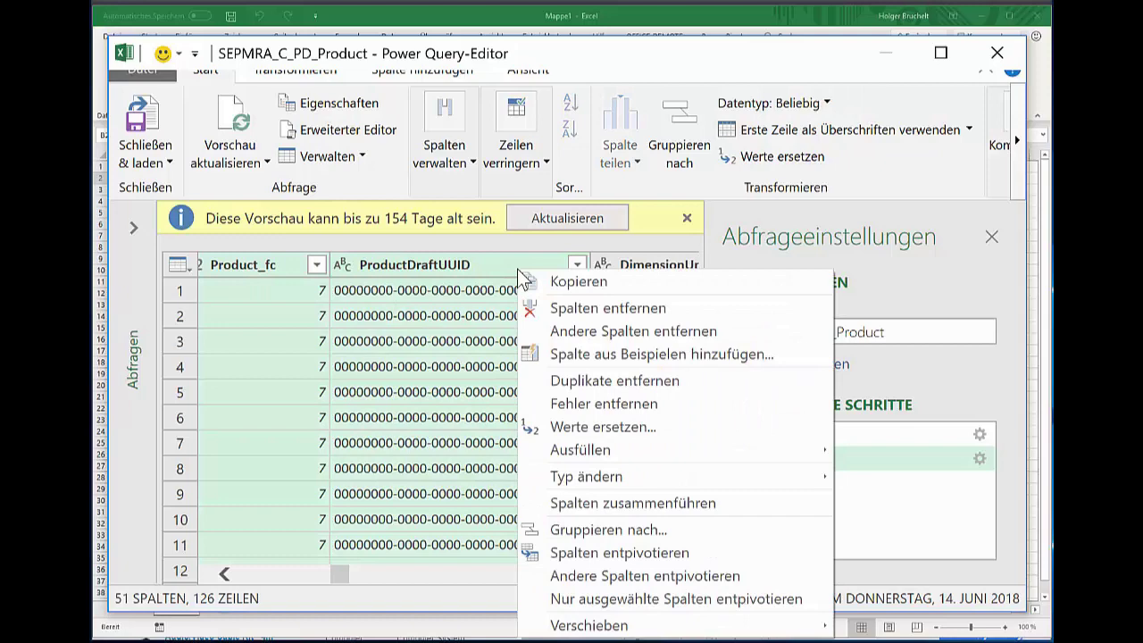
left_click(548, 309)
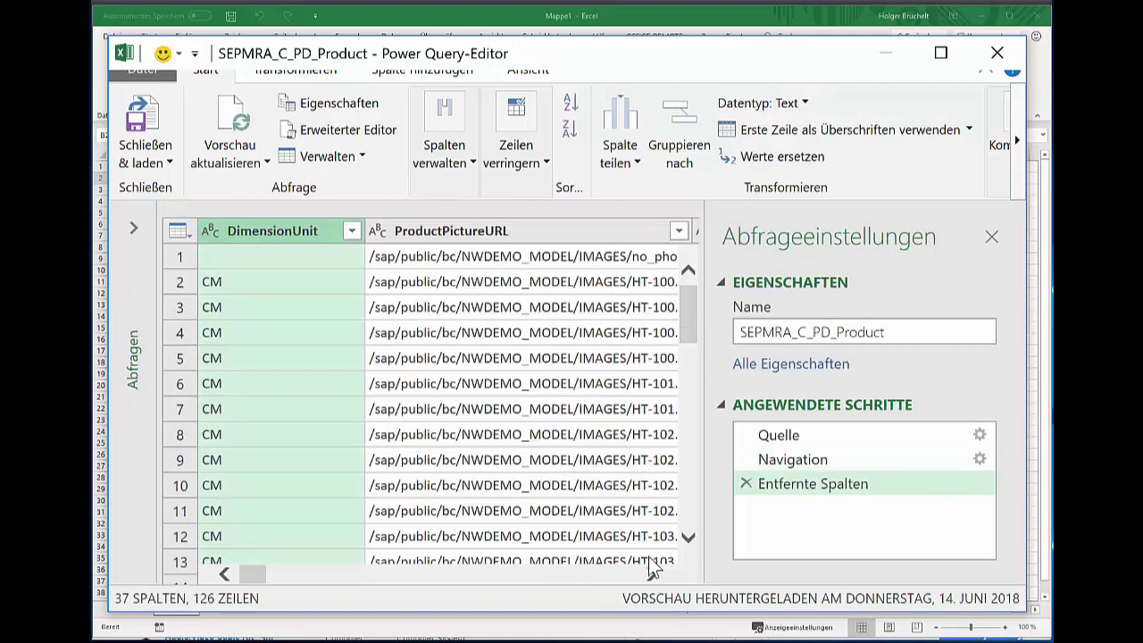
left_click(652, 573)
left_click(652, 573)
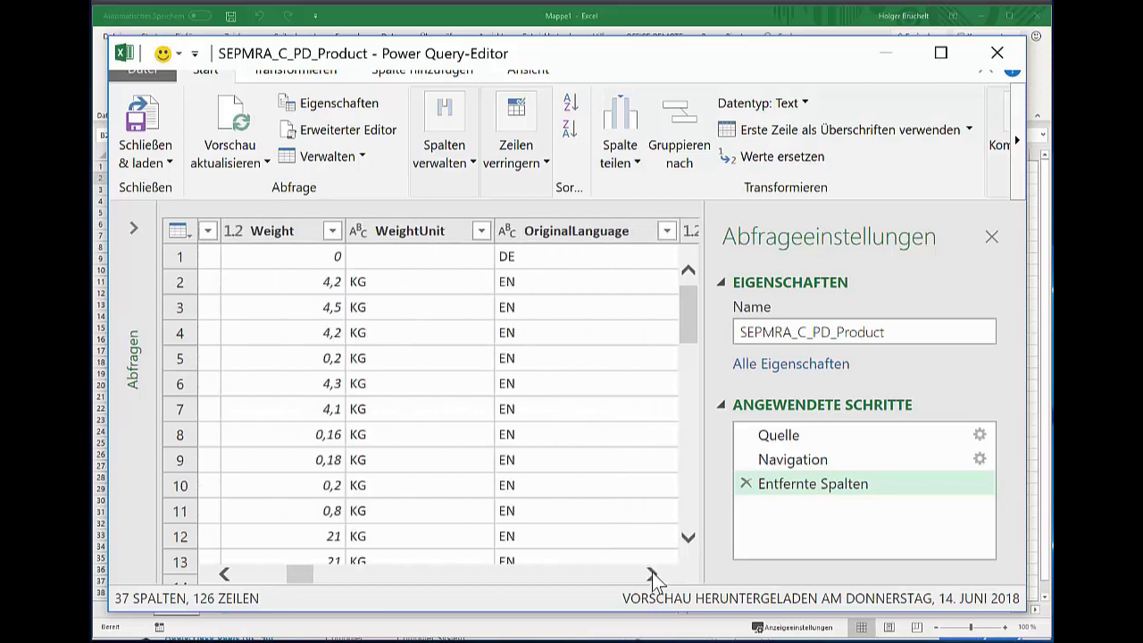
Load the query into a table on Tabelle2 and browse across to the Currency column.
left_click(157, 128)
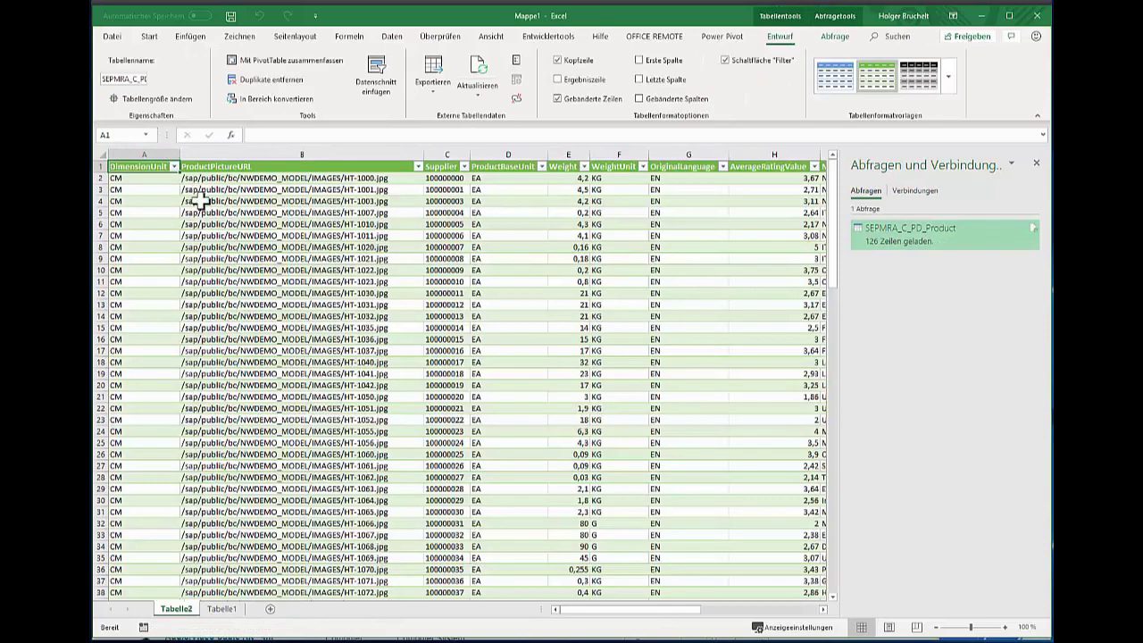
left_click(218, 210)
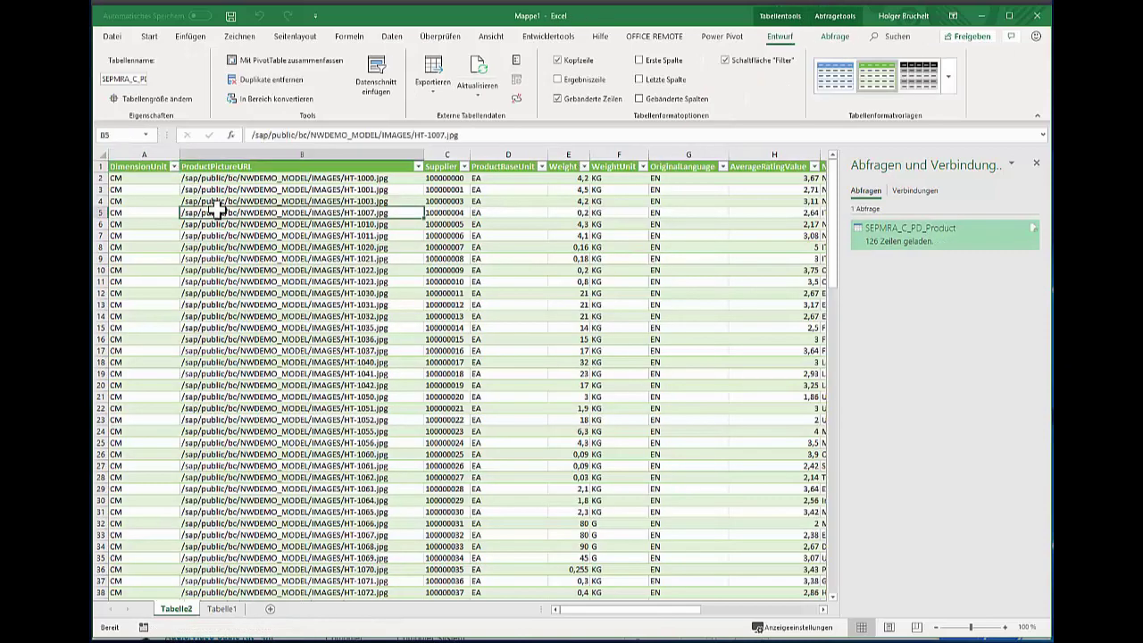
key("Right")
key("Right")
key("Right")
key("Right")
key("Right")
key("Right")
key("Right")
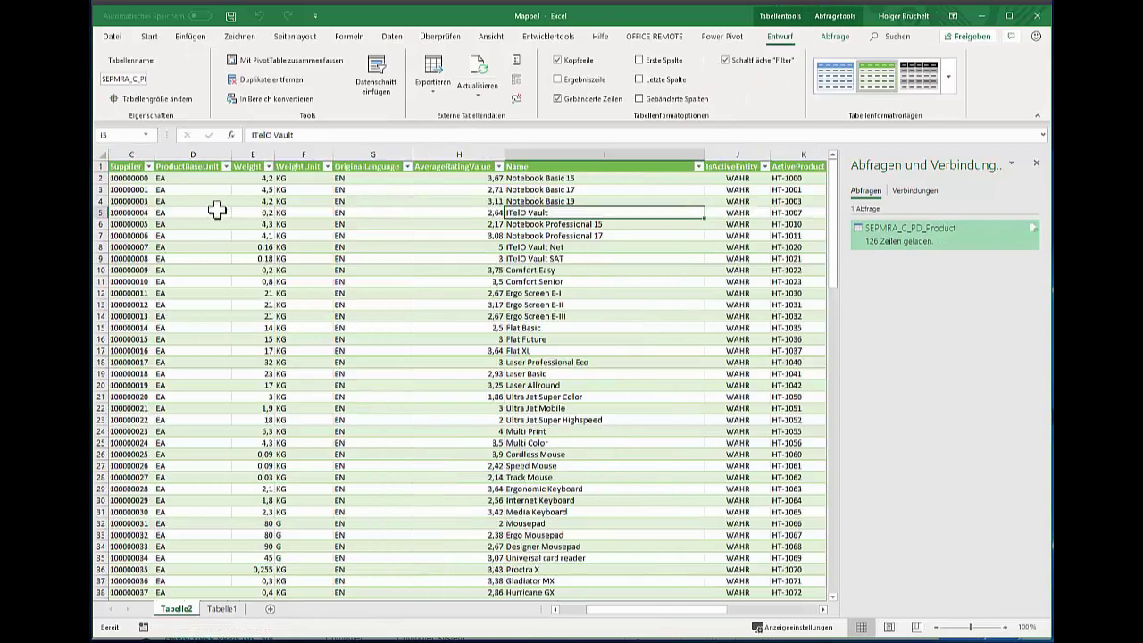
key("Right")
key("Right")
key("Right")
key("Right")
key("Right")
key("Right")
key("Right")
key("Right")
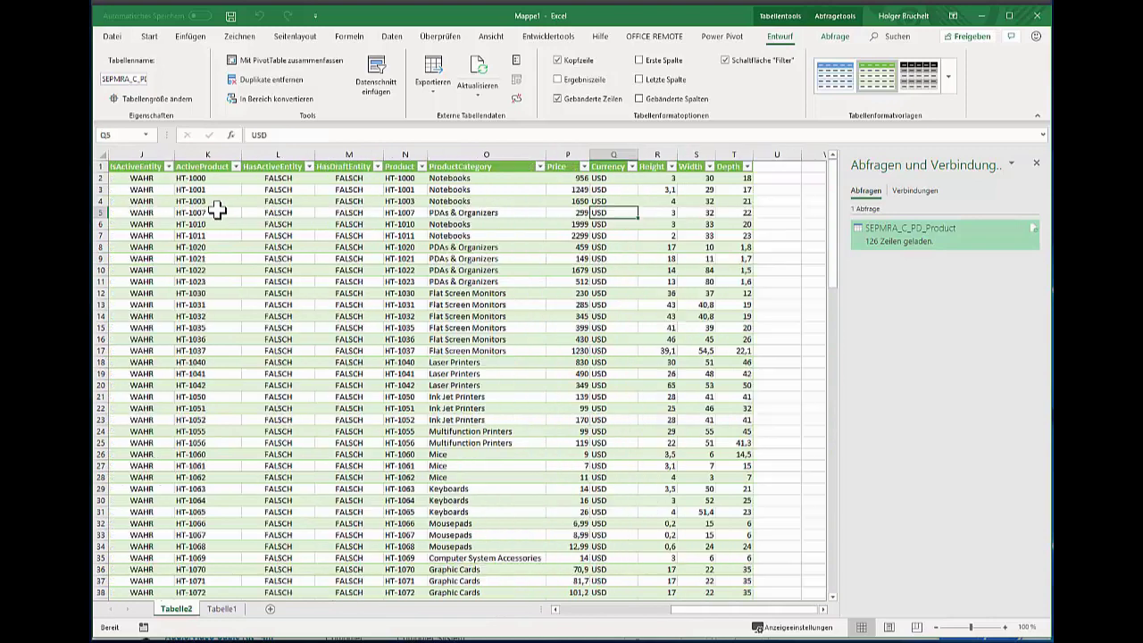
key("Left")
key("Left")
key("Left")
key("Right")
Browse the table's rows, the OriginalLanguage column and the product names.
key("Down")
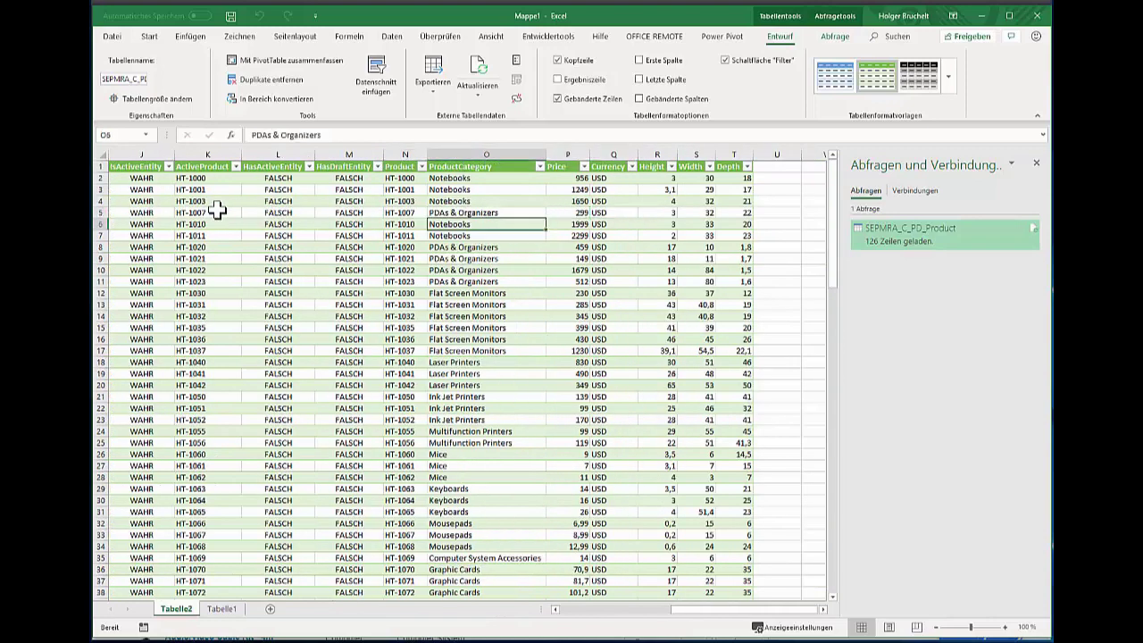
key("Down")
key("Down")
key("Left")
key("Left")
key("Left")
key("Left")
key("Left")
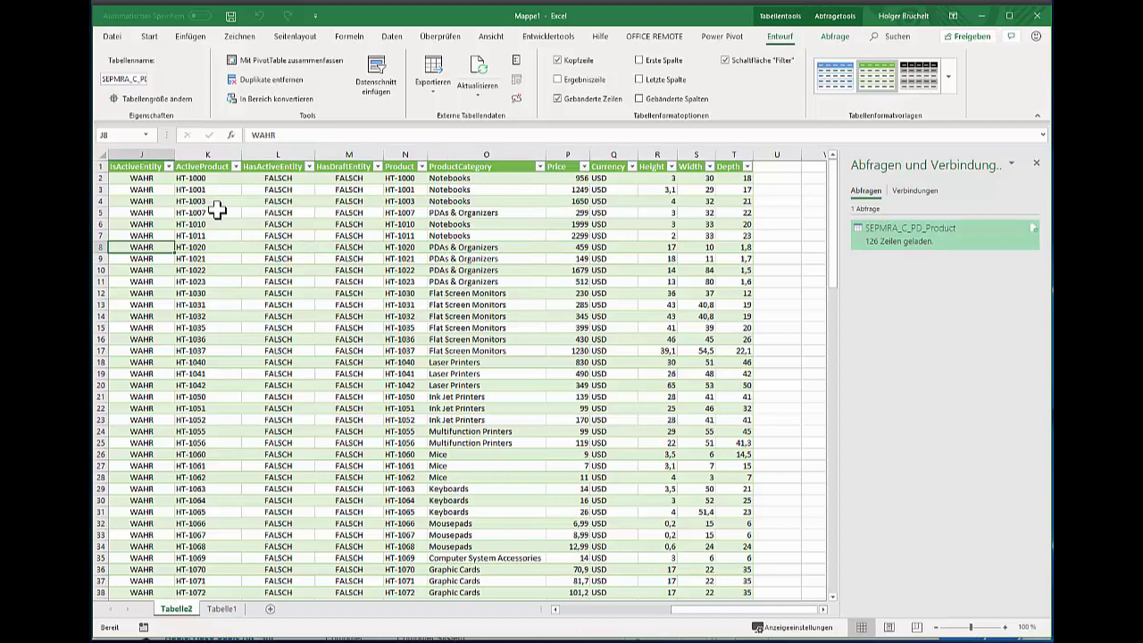
key("Left")
key("Left")
key("Left")
key("Up")
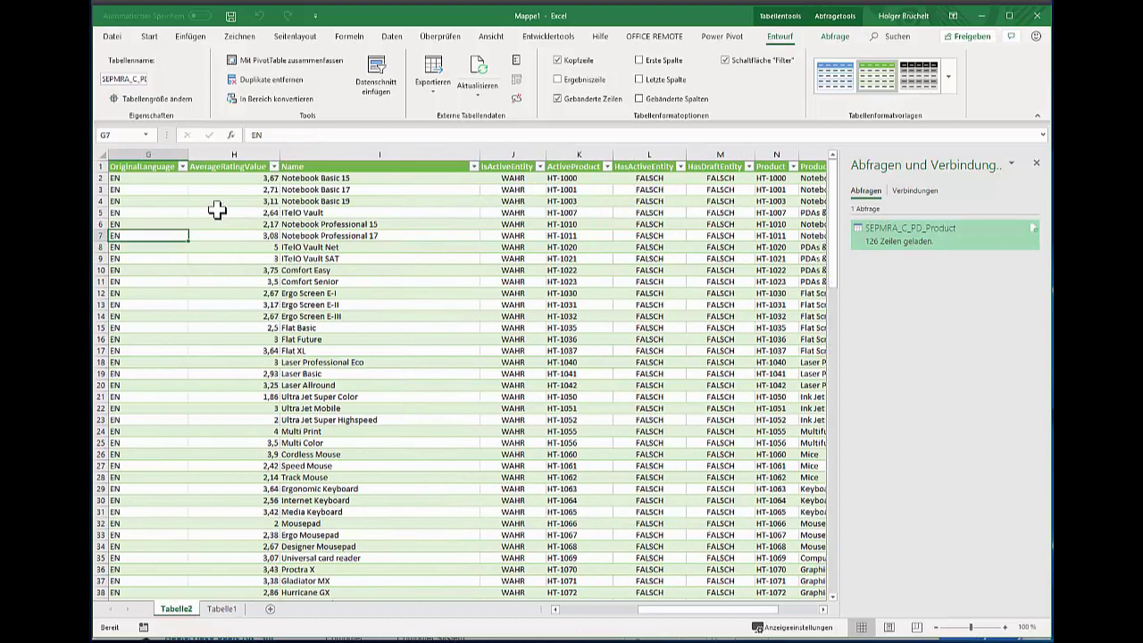
key("Up")
key("Up")
key("Right")
key("Right")
key("Up")
key("Up")
key("Down")
key("Down")
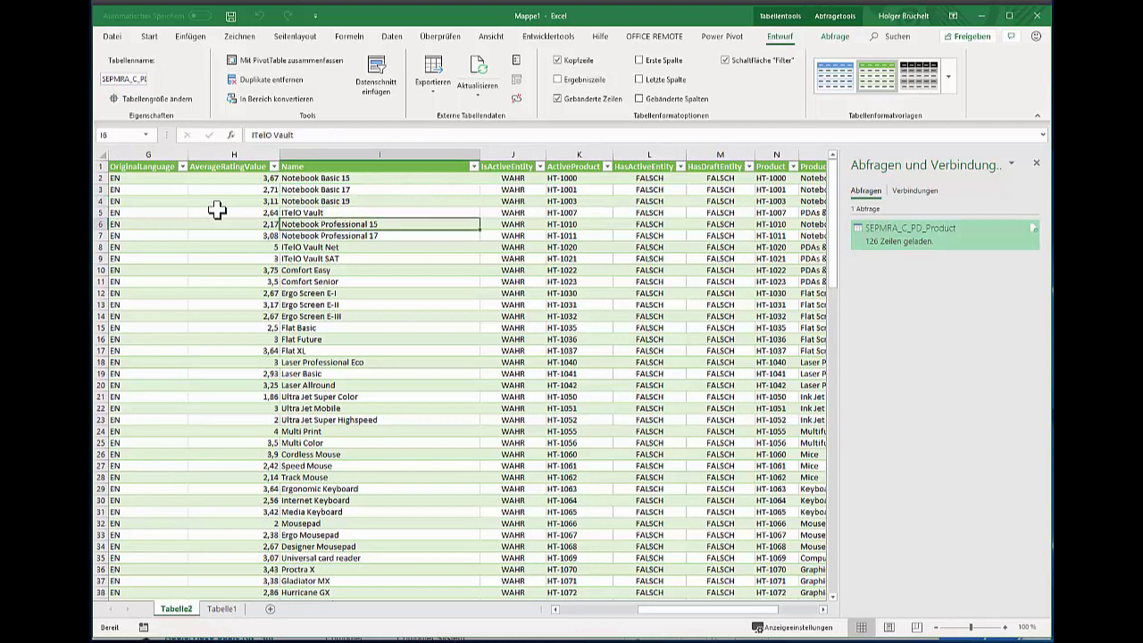
key("Down")
key("Down")
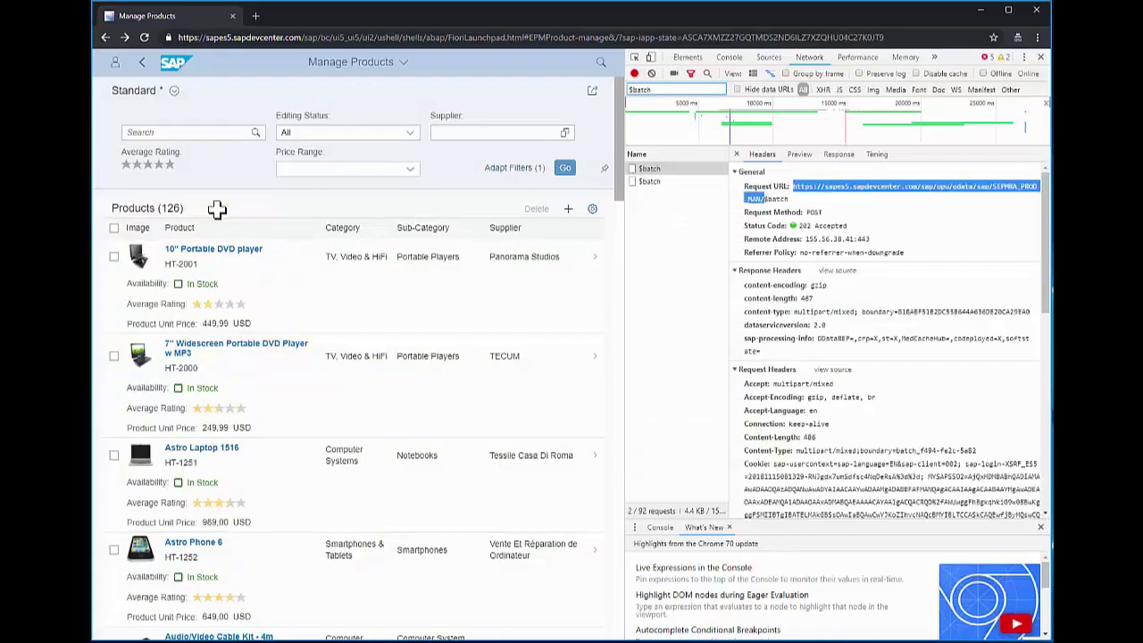
Maximize the Manage Products list and open Beam Breaker B-1 (HT-6100)'s details.
left_click(1041, 57)
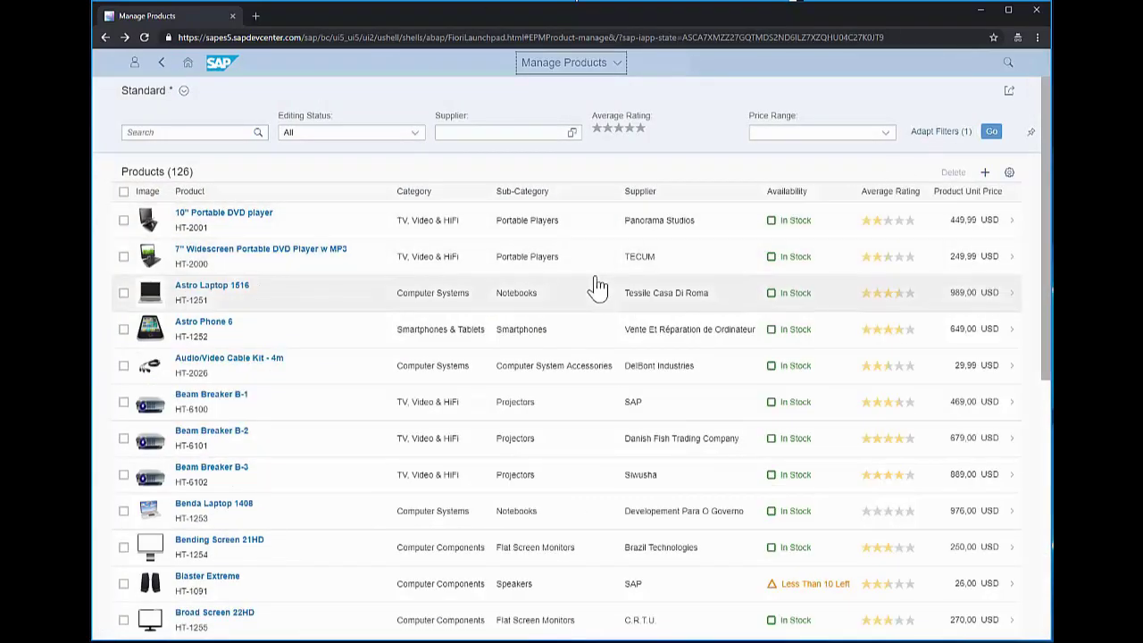
left_click(223, 405)
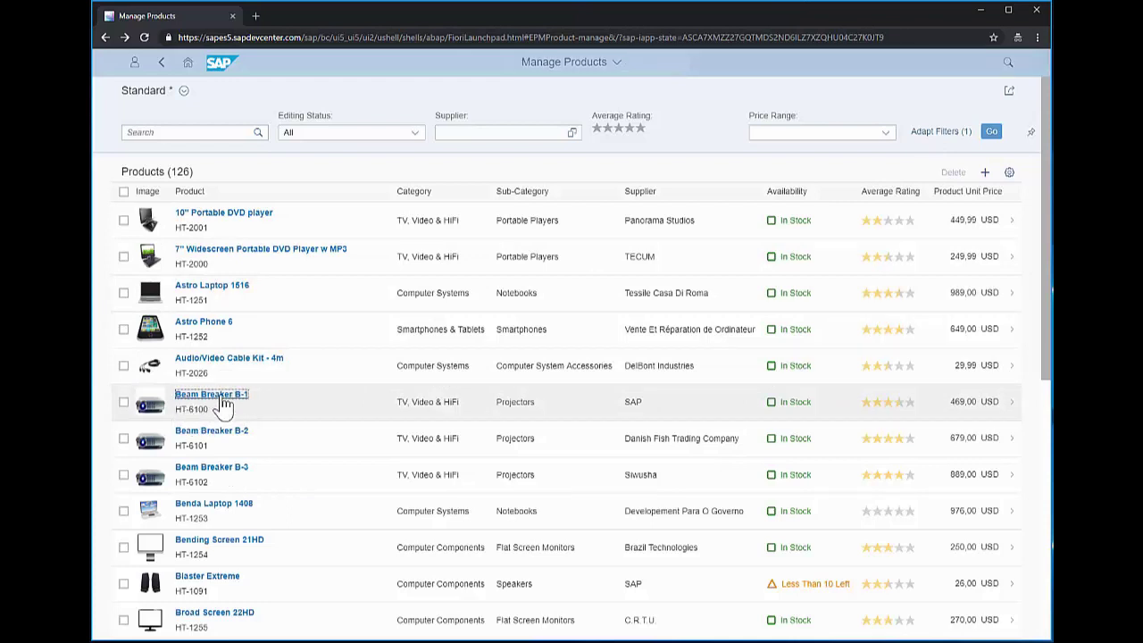
left_click(224, 404)
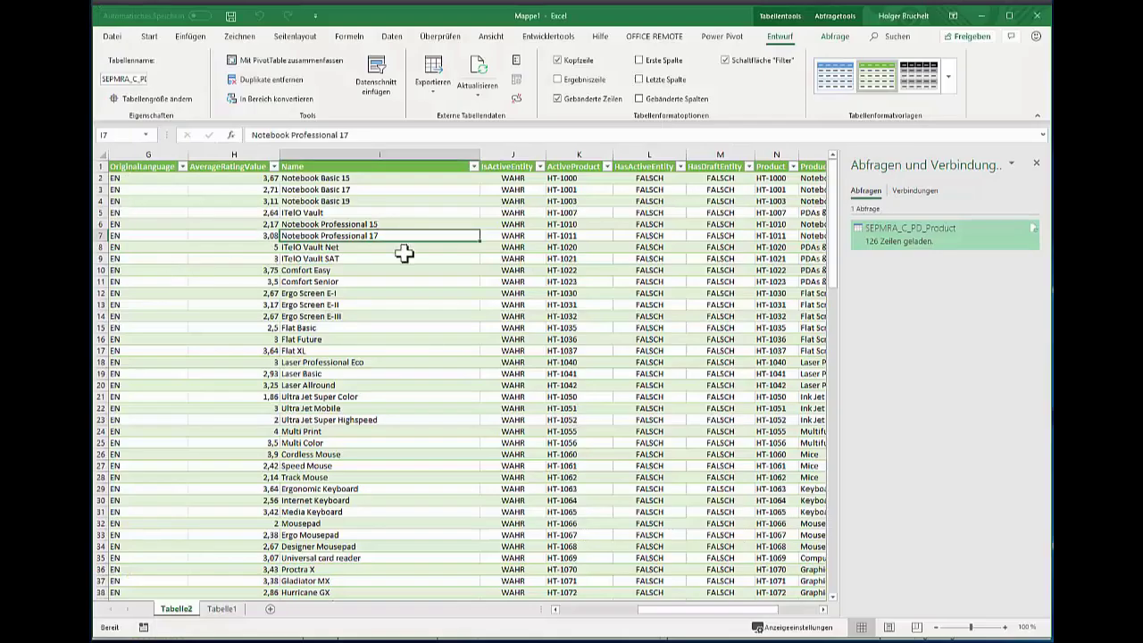
Search the Excel product table for HT-6100 to jump to its row.
left_click(404, 258)
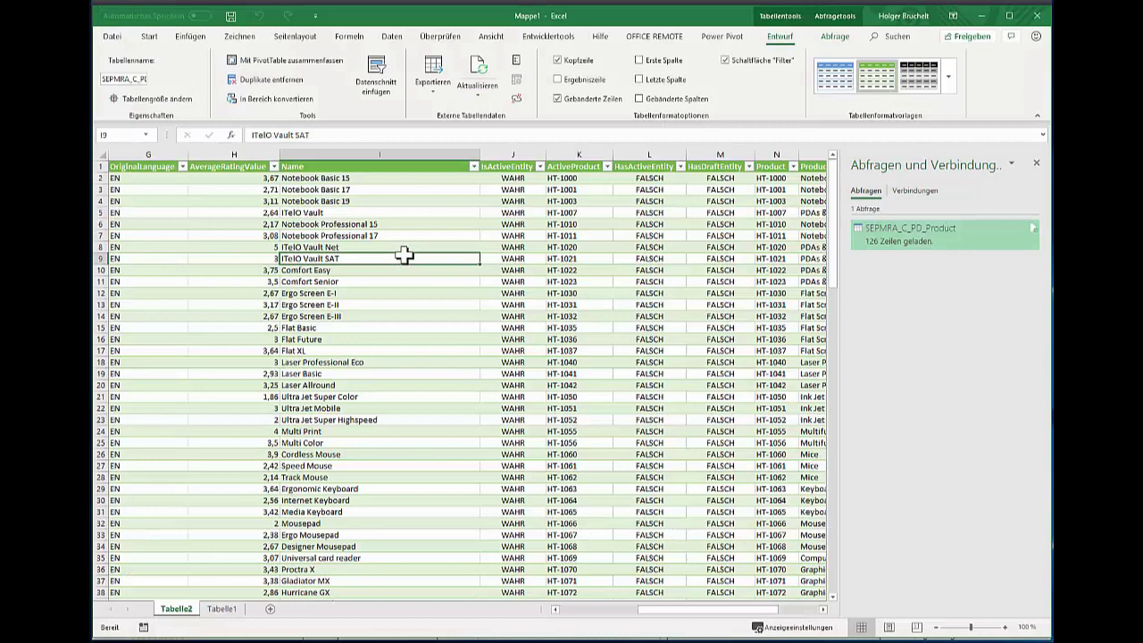
key("ctrl+f")
type("HT-6")
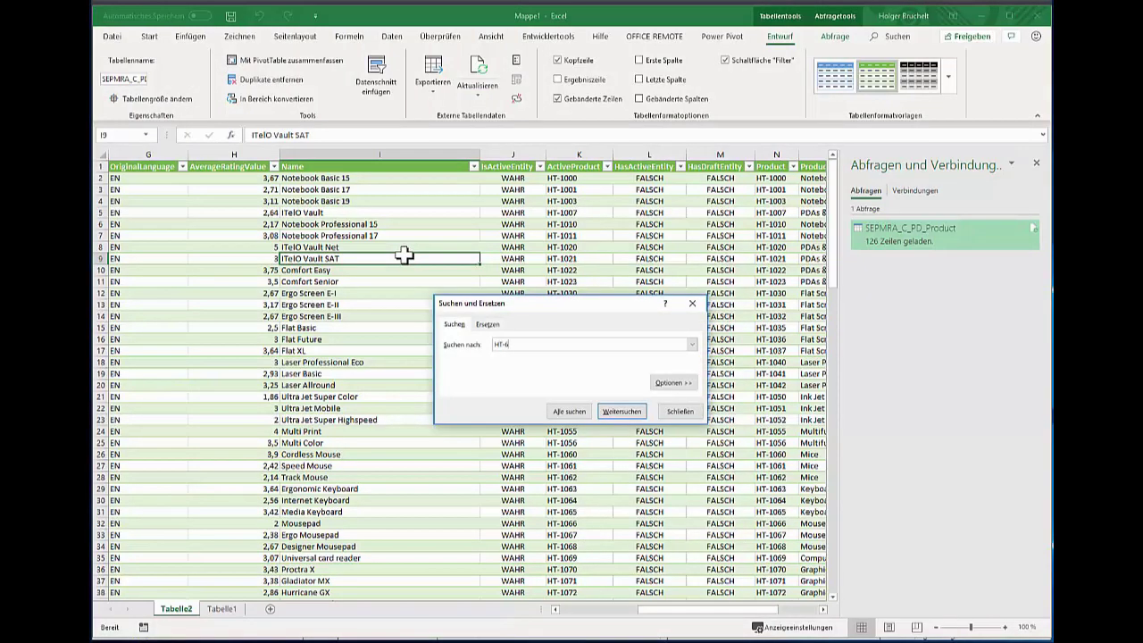
type("001")
key("BackSpace")
key("BackSpace")
key("BackSpace")
type("100")
key("Return")
Move along row 91 to check Beam Breaker B-1's values, including its 1,7 KG weight.
key("Escape")
key("Right")
key("Right")
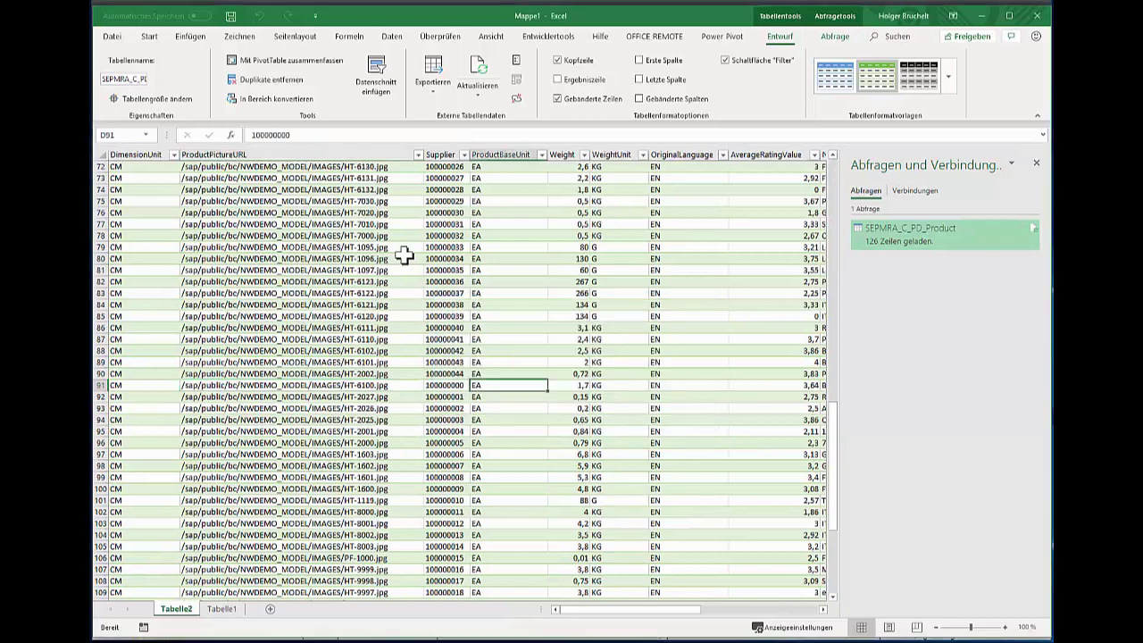
key("Right")
key("Right")
key("Right")
key("Right")
key("Right")
key("Right")
key("Right")
key("Right")
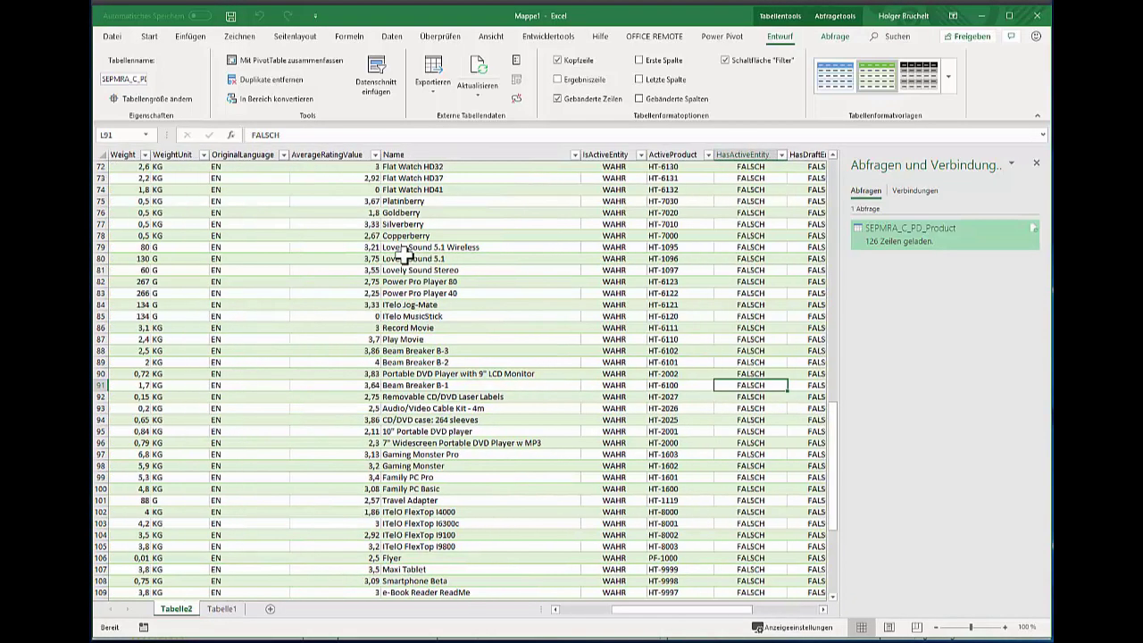
key("Right")
key("Right")
key("Left")
key("Left")
key("Left")
key("Left")
key("Left")
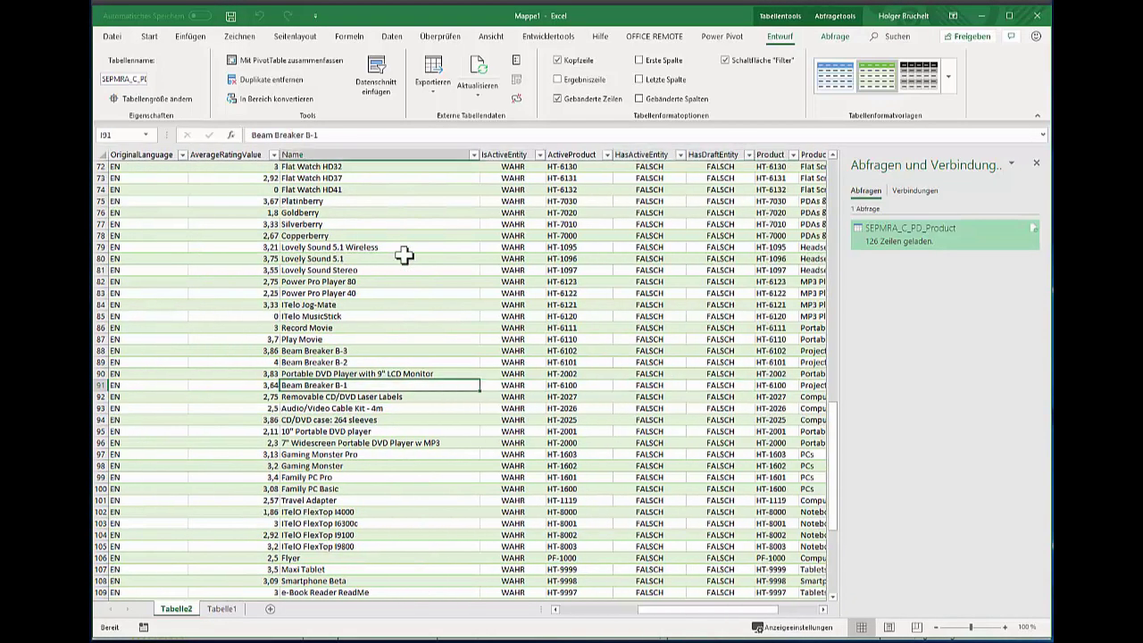
key("Left")
key("Right")
key("Left")
key("Left")
key("Left")
key("Left")
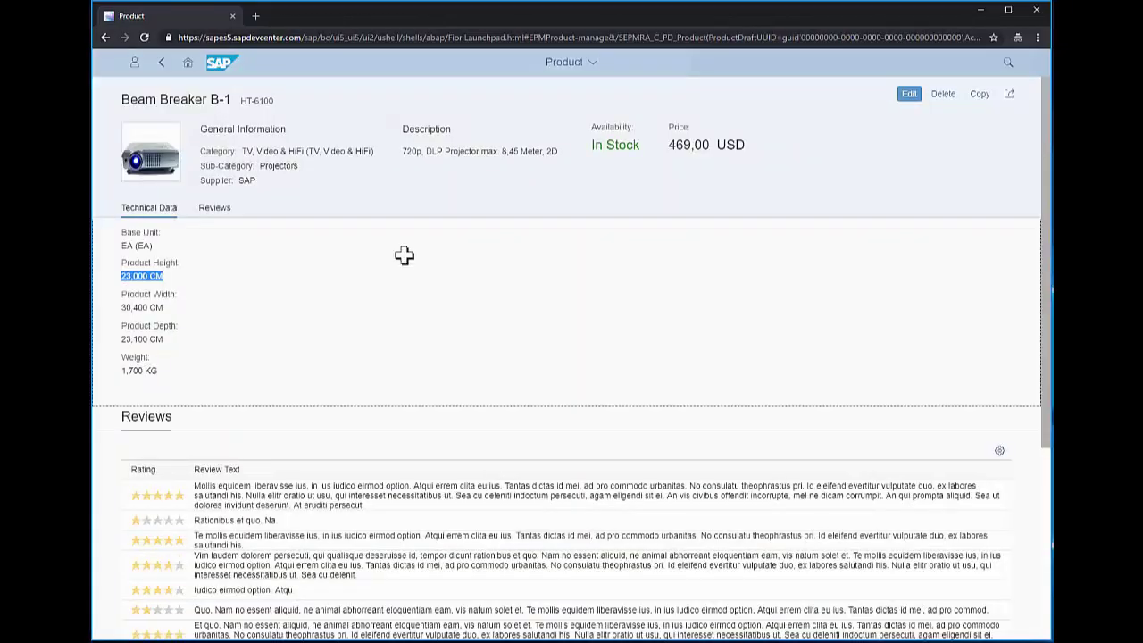
Edit Beam Breaker B-1, replace the 1,700 Weight with 2,700, and save.
left_click_drag(119, 370, 186, 351)
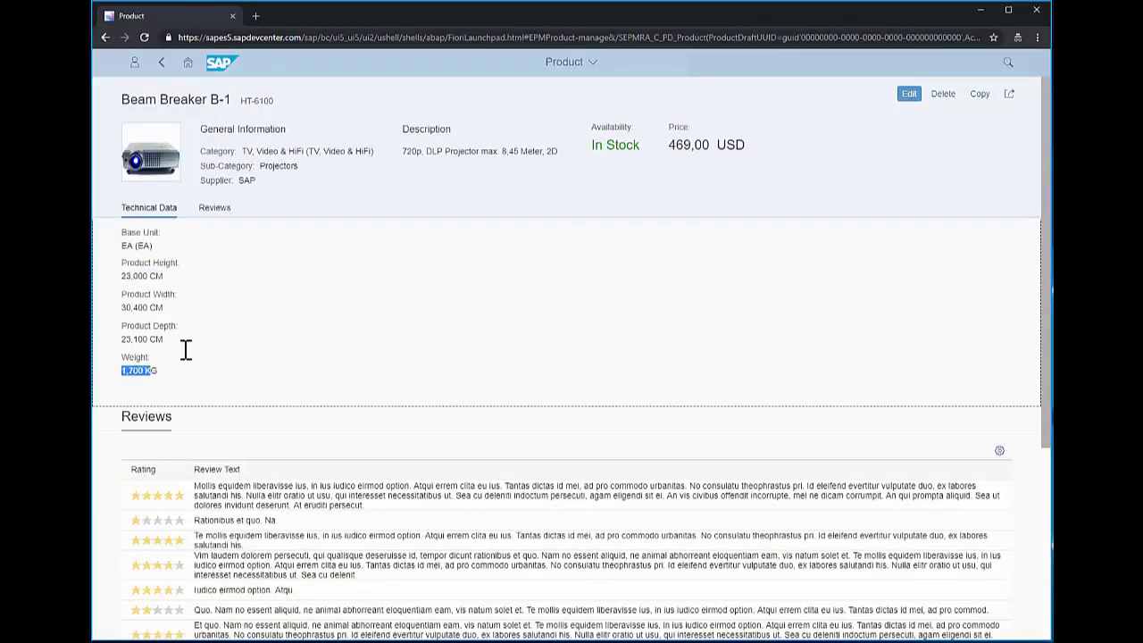
left_click(909, 101)
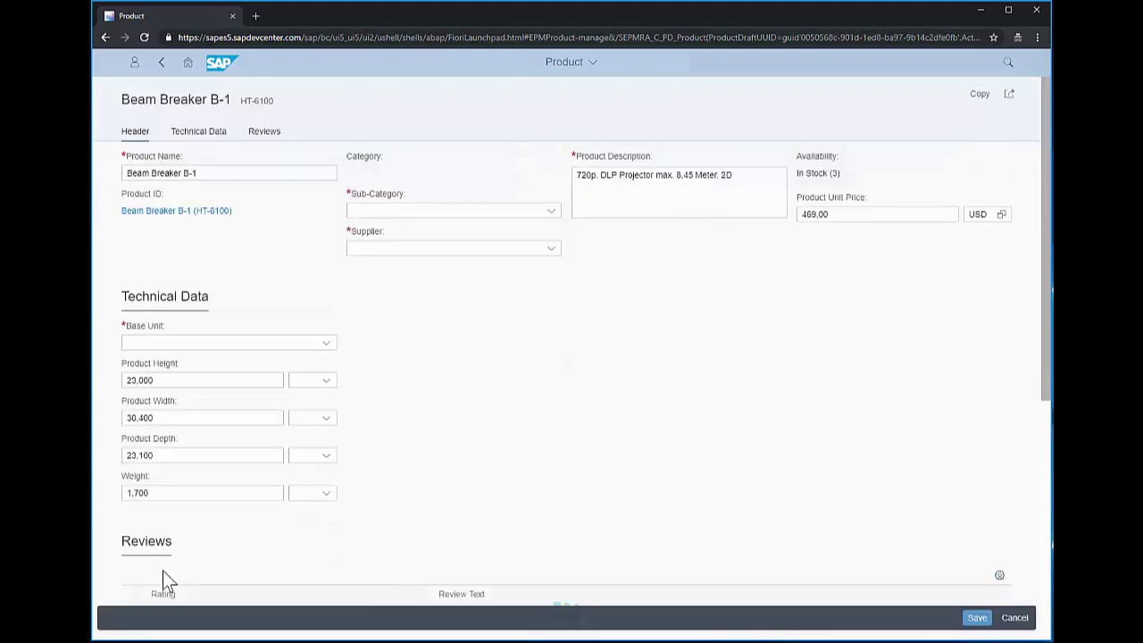
left_click(133, 492)
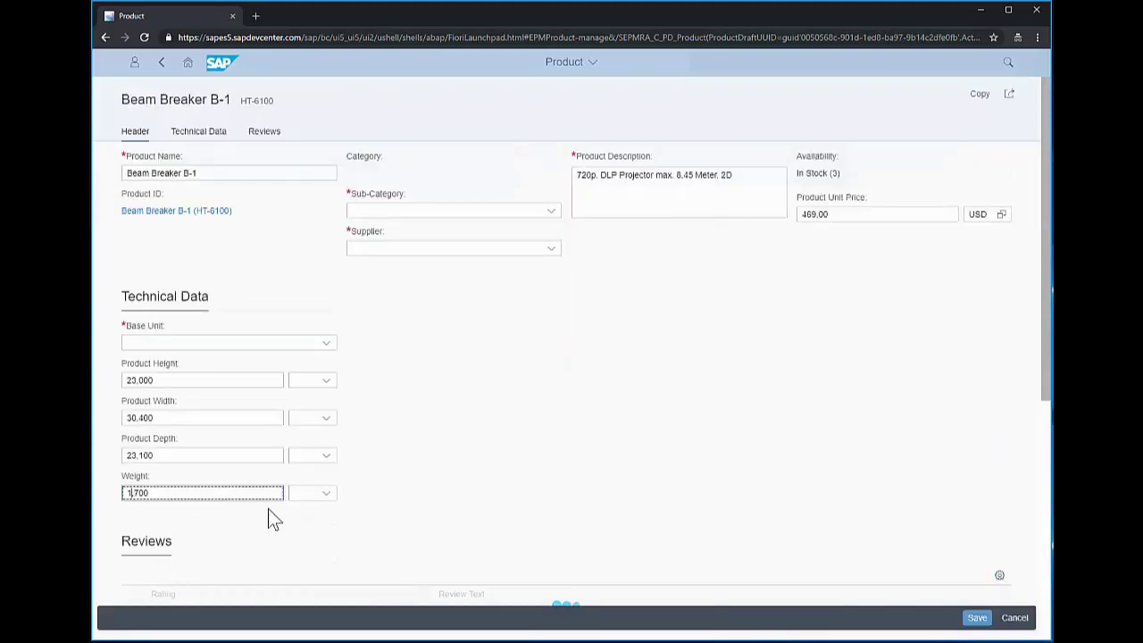
key("BackSpace")
type("2")
key("Tab")
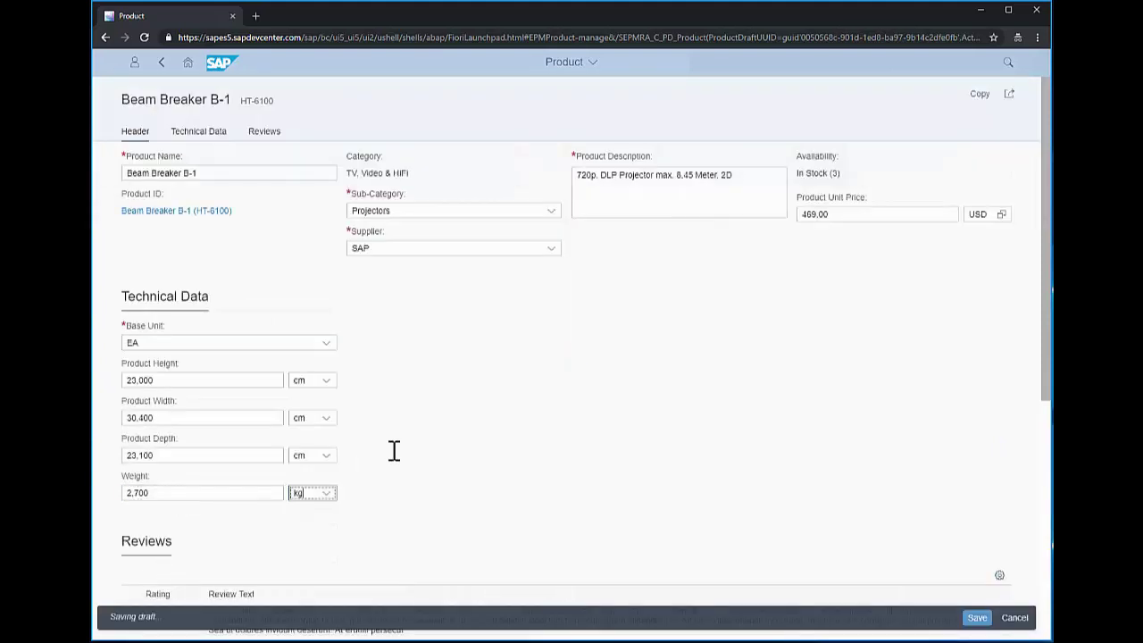
left_click(975, 620)
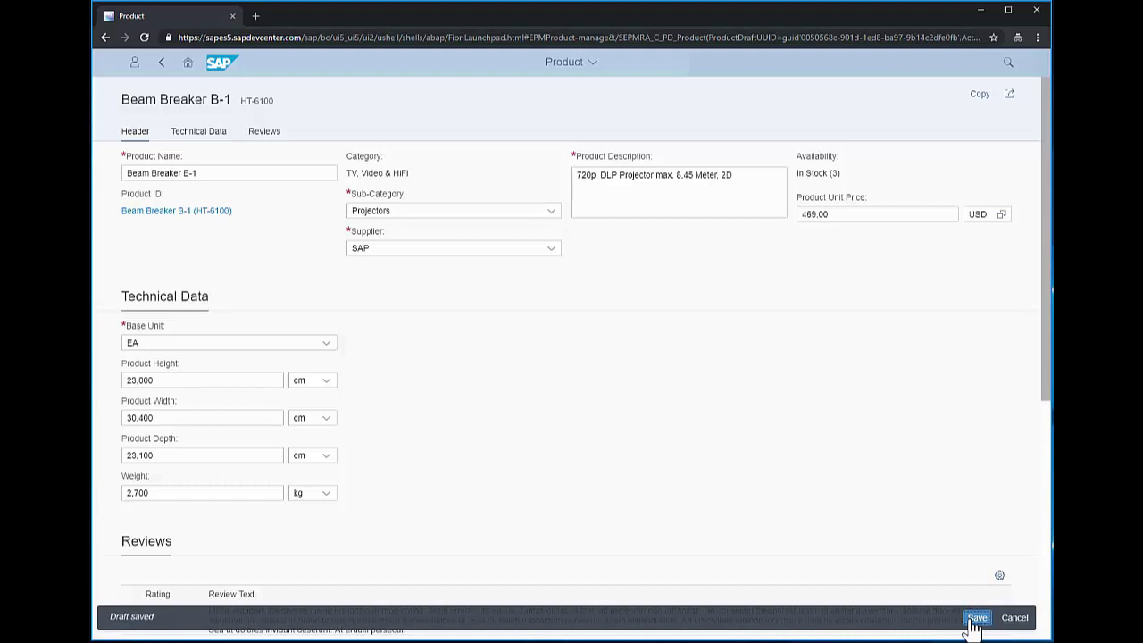
left_click(974, 623)
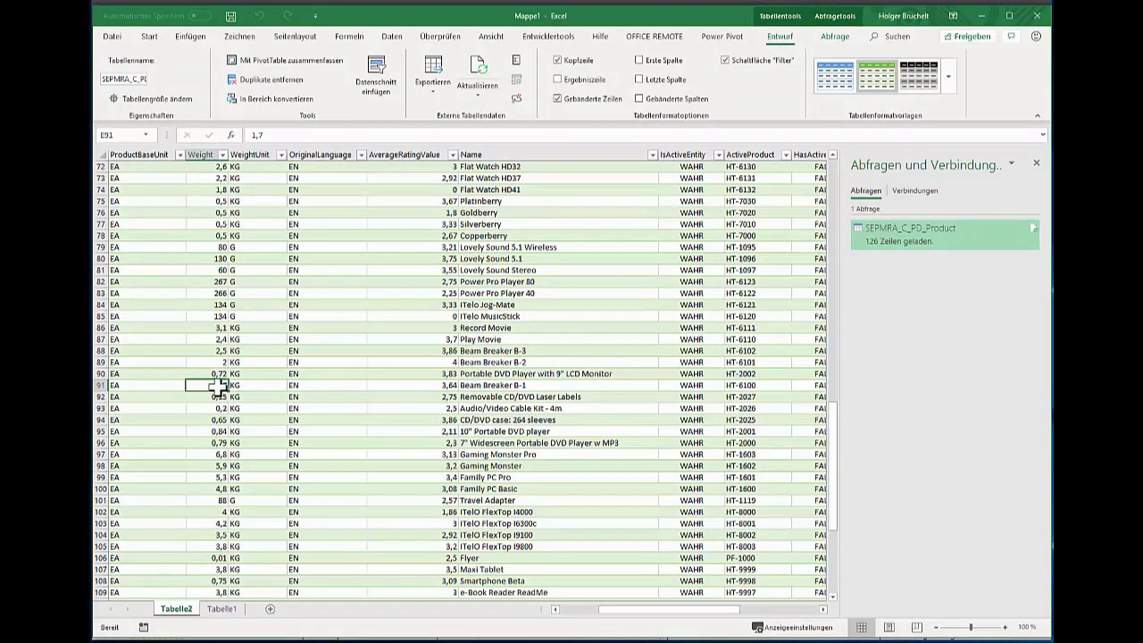
Refresh the SEPMRA_C_PD_Product query with Aktualisieren on the Entwurf tab.
left_click(477, 66)
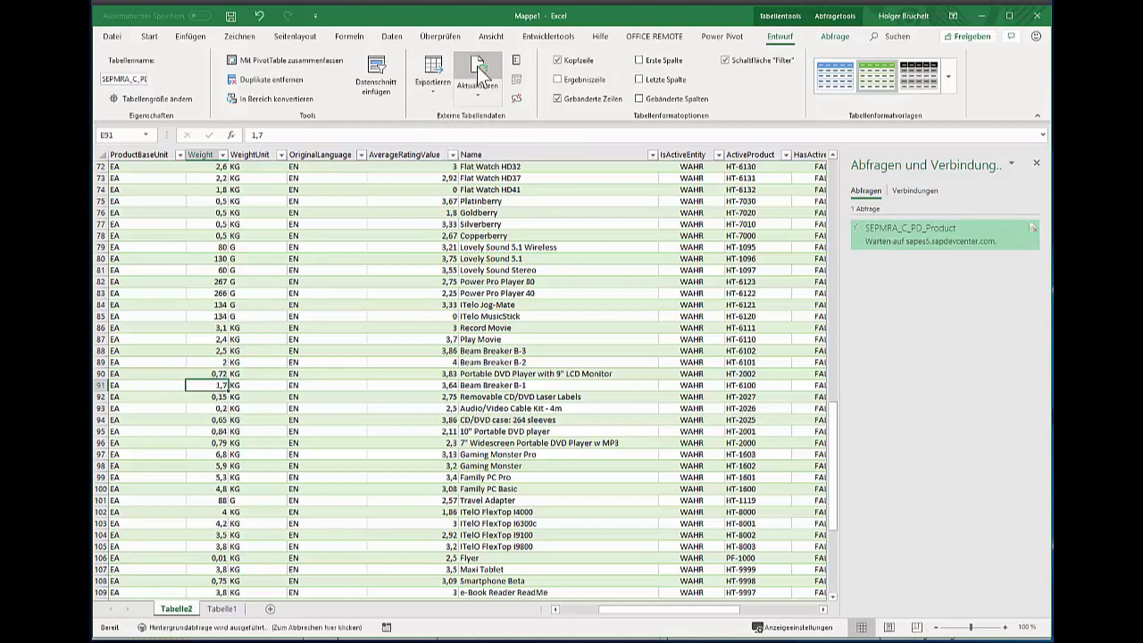